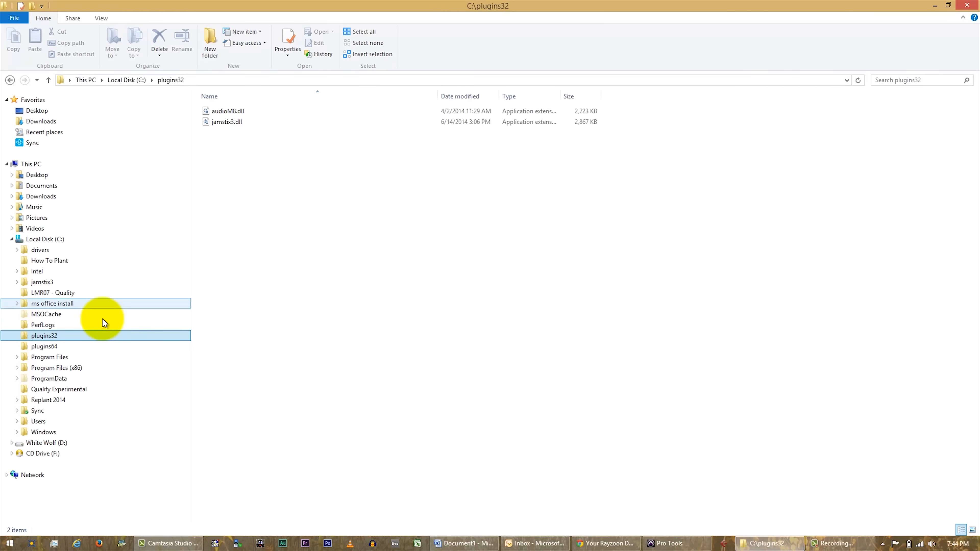
# View the plugins64 folder, then open C:\Program Files\Common Files\Avid\Audio\Plug-Ins to examine the installed AAX plug-ins
pyautogui.click(43, 348)
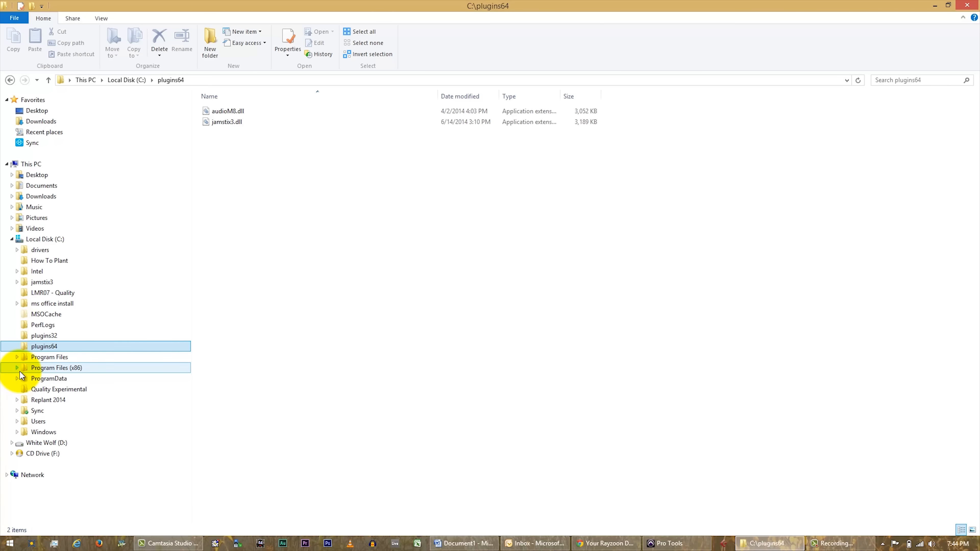
pyautogui.click(17, 358)
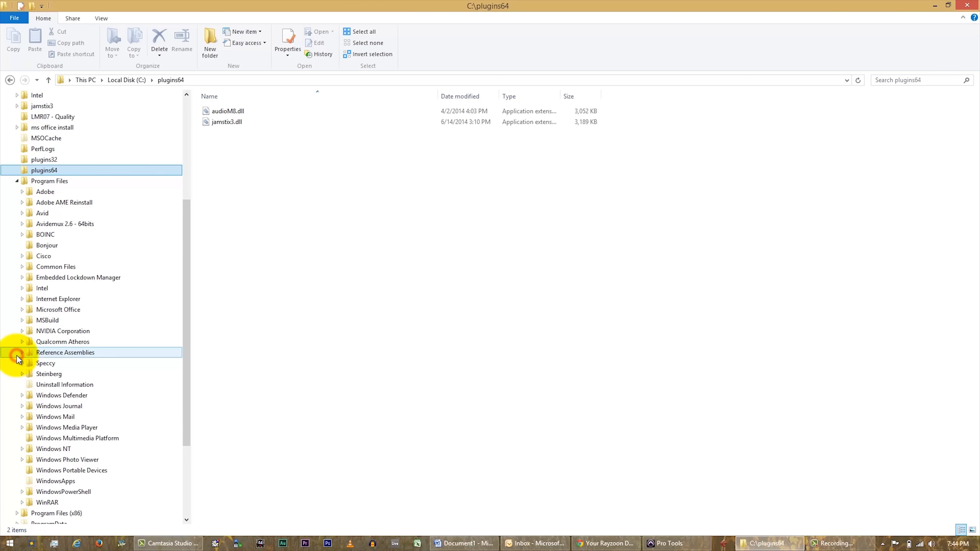
pyautogui.click(22, 213)
pyautogui.click(22, 213)
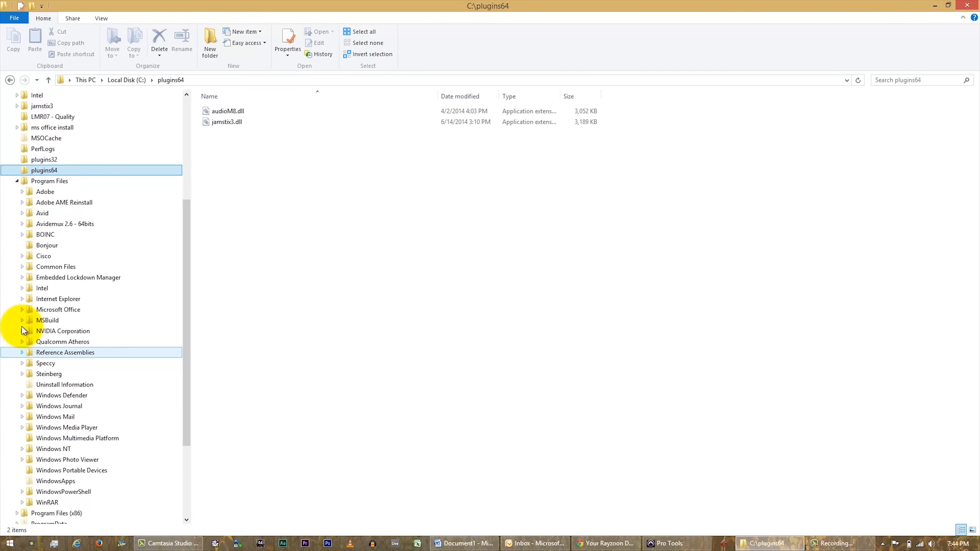
pyautogui.click(22, 267)
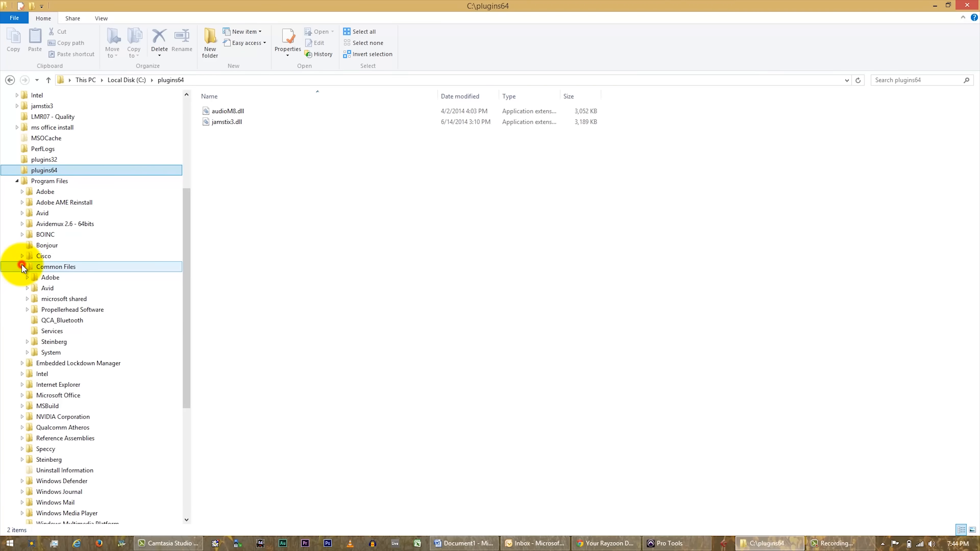
pyautogui.click(27, 288)
pyautogui.click(32, 299)
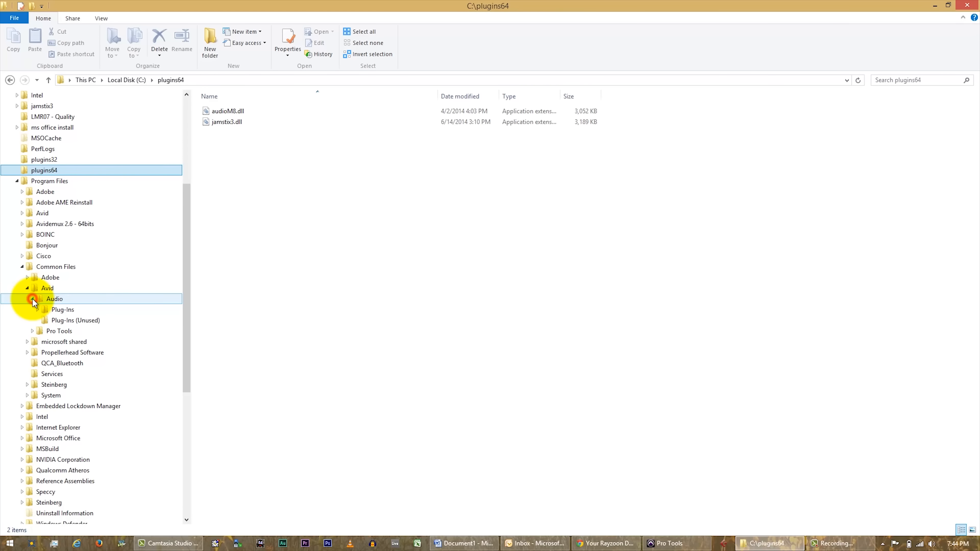
pyautogui.click(58, 310)
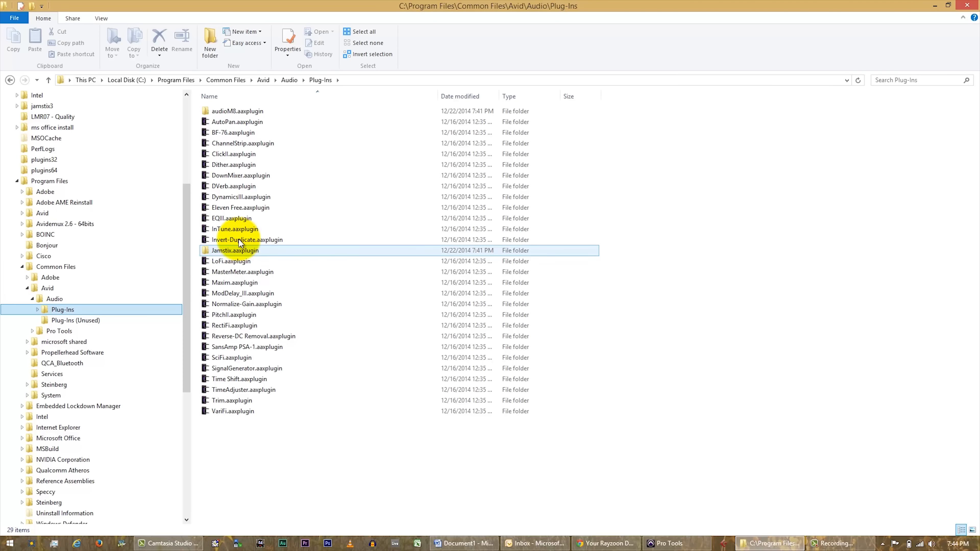
# Check the Contents\x64 subfolder of Jamstix.aaxplugin for the plug-in file and collapse the Jamstix.aaxplugin folder
pyautogui.click(38, 309)
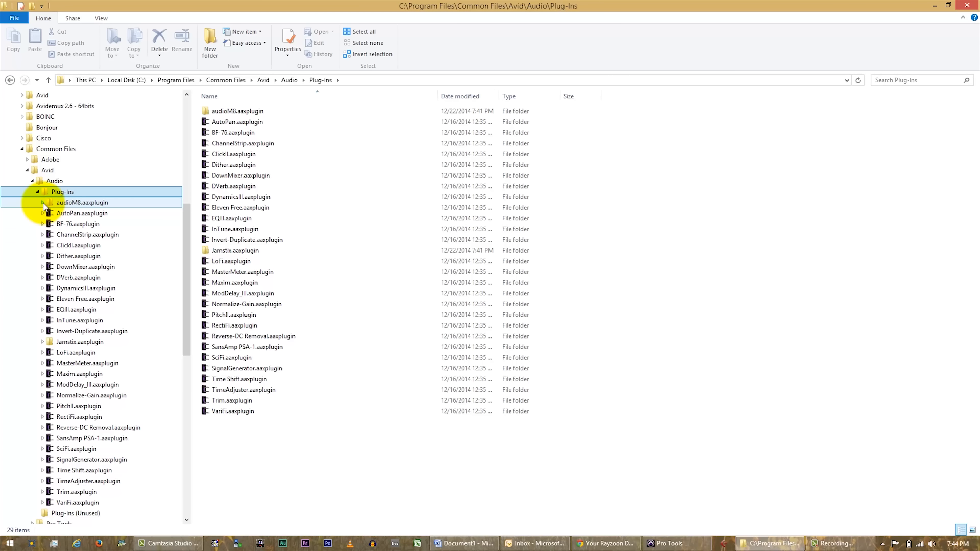
pyautogui.click(43, 341)
pyautogui.click(47, 352)
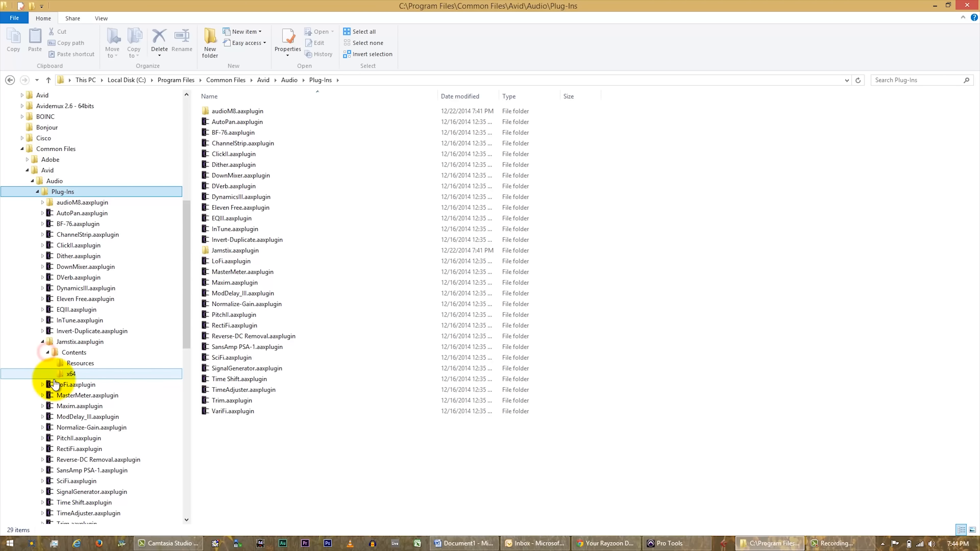
pyautogui.click(69, 373)
pyautogui.click(233, 116)
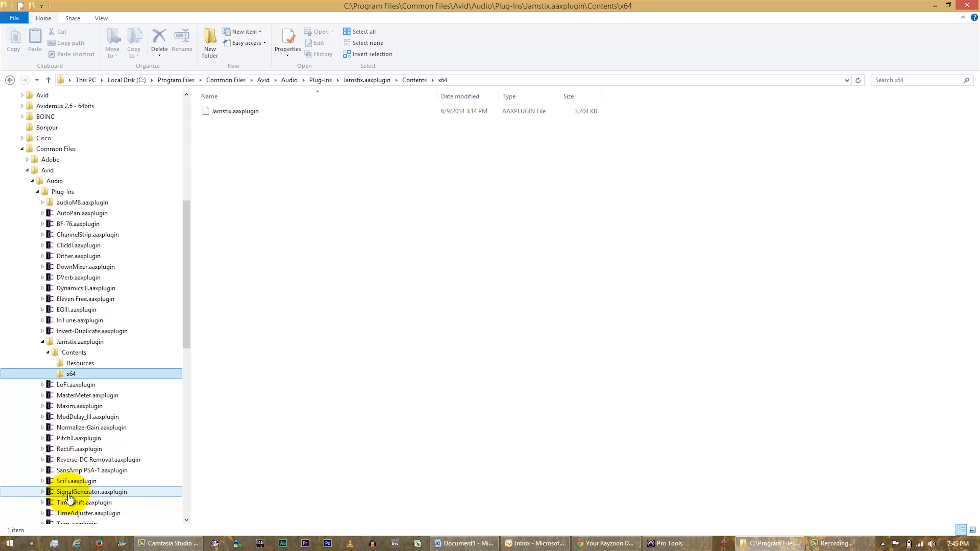
pyautogui.click(42, 342)
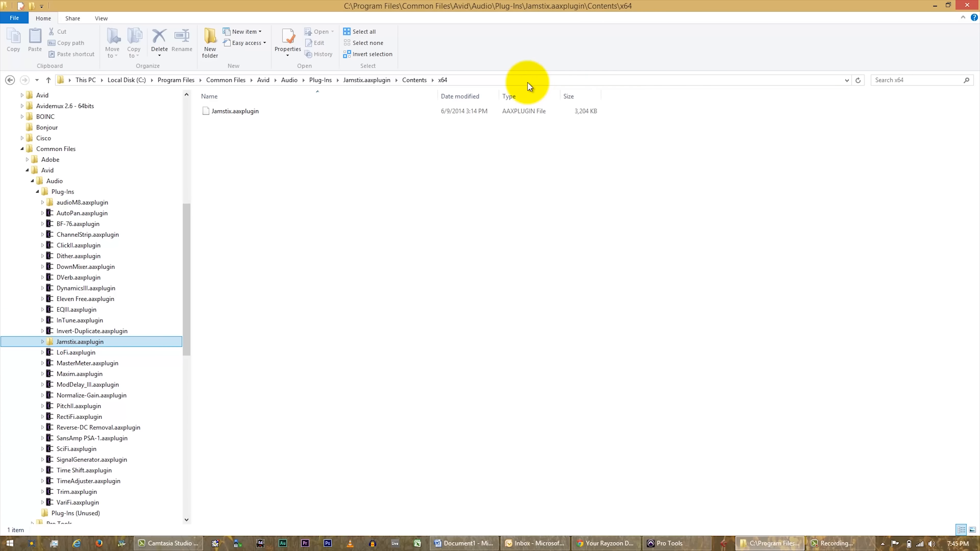
# Switch to Pro Tools and enlarge the Keys and Drums track rows in the Edit window
pyautogui.click(677, 543)
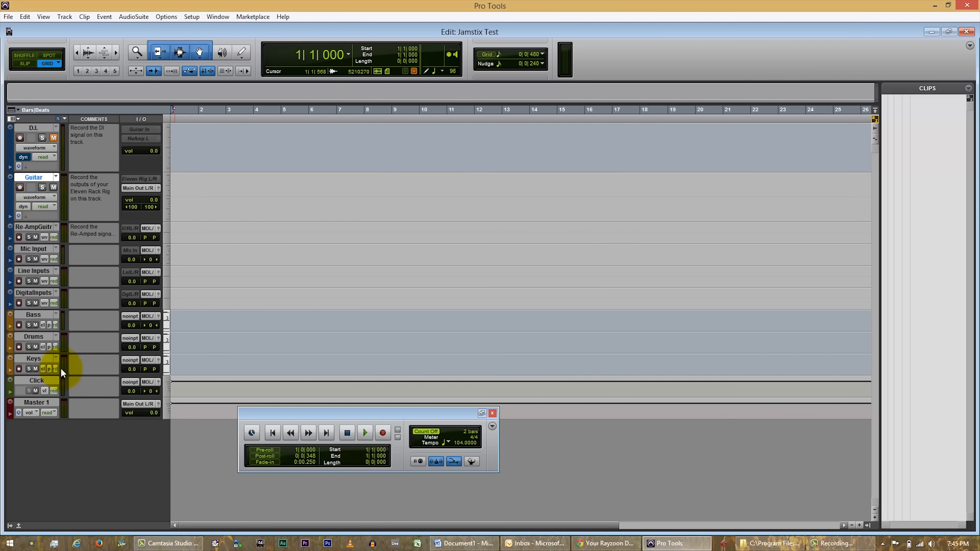
pyautogui.moveTo(65, 374); pyautogui.dragTo(67, 414)
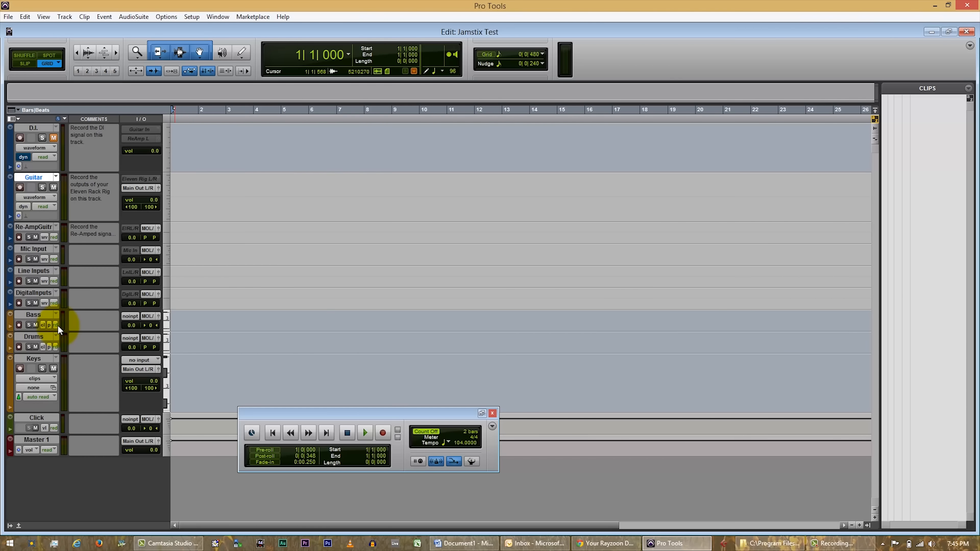
pyautogui.click(54, 368)
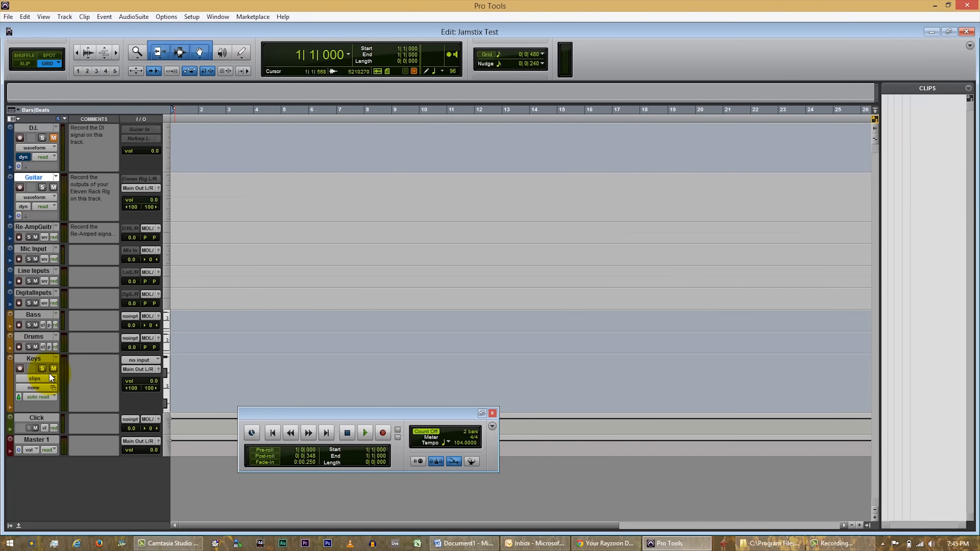
pyautogui.moveTo(38, 354); pyautogui.dragTo(43, 392)
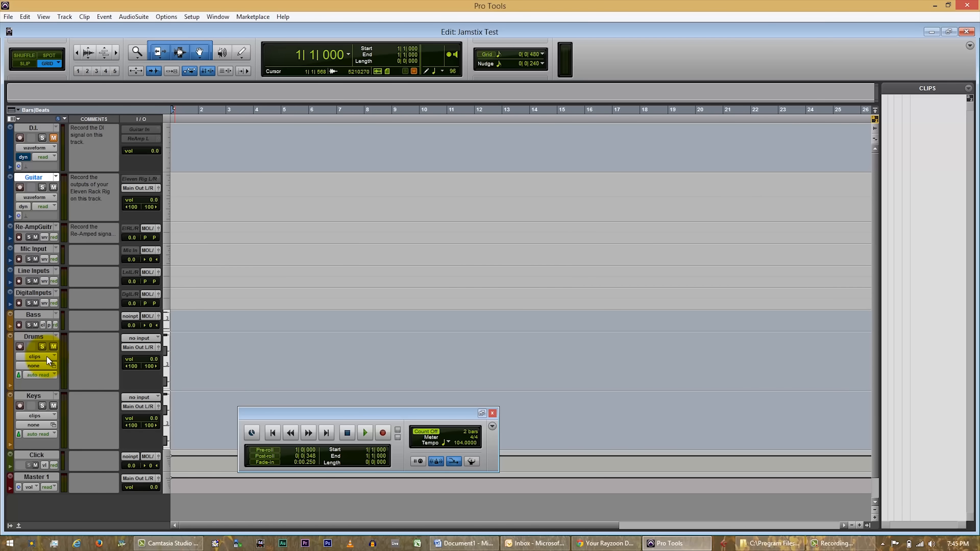
pyautogui.click(79, 363)
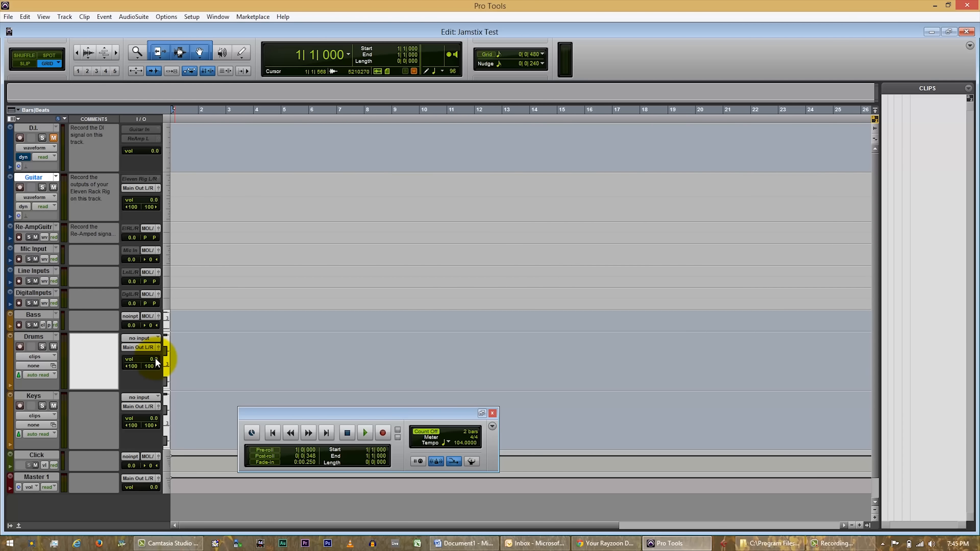
# Show the Inserts A-E column and insert the multichannel instrument plug-in Rayzoon Jamstix 3 (stereo) on the Drums track
pyautogui.click(18, 119)
pyautogui.click(30, 152)
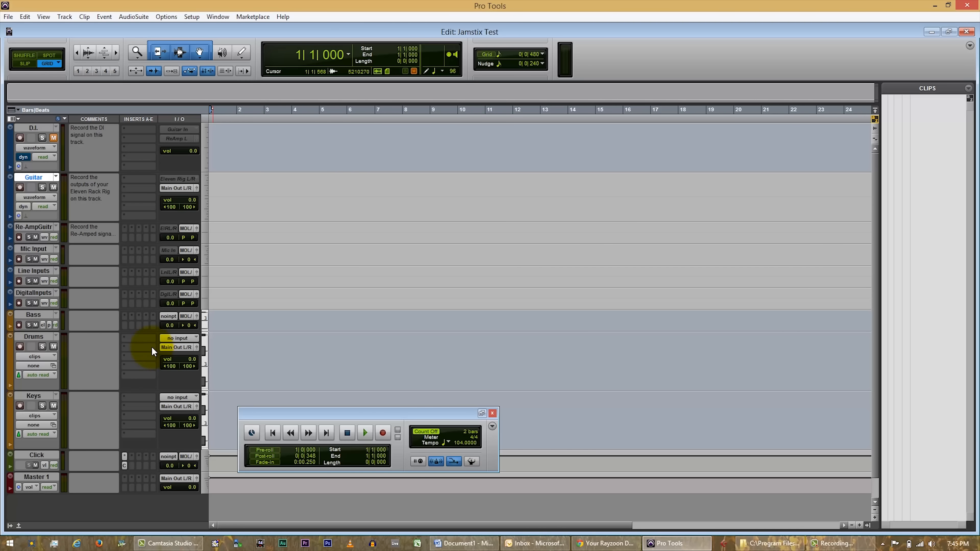
pyautogui.click(135, 338)
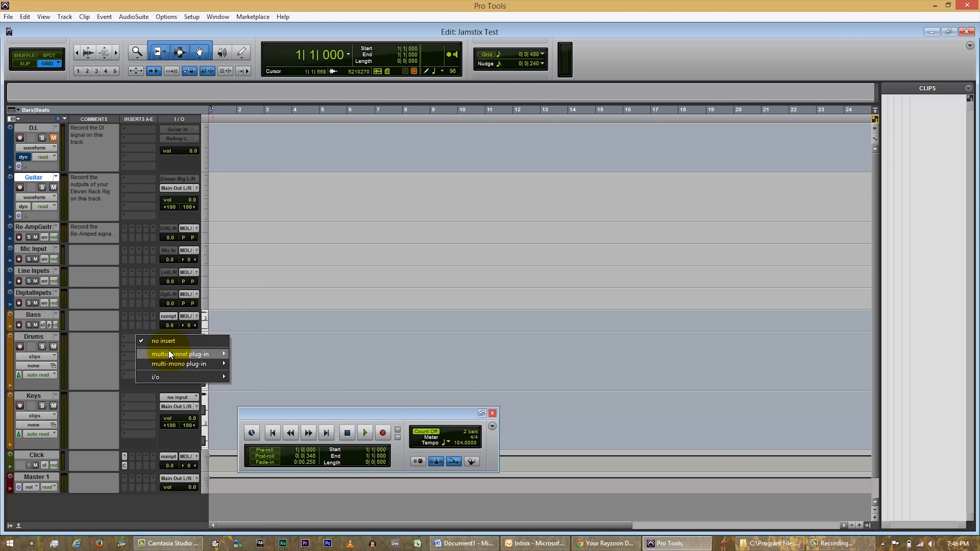
pyautogui.moveTo(169, 352)
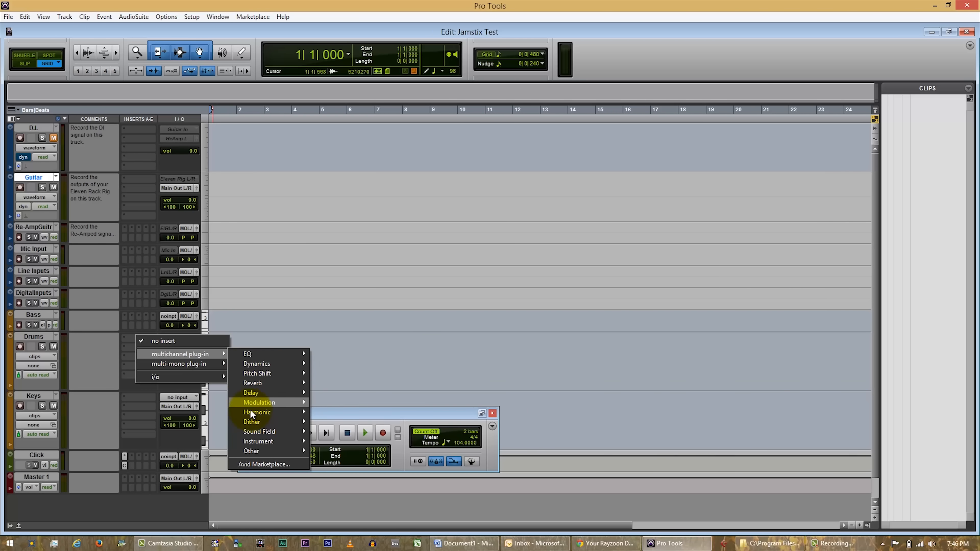
pyautogui.moveTo(264, 445)
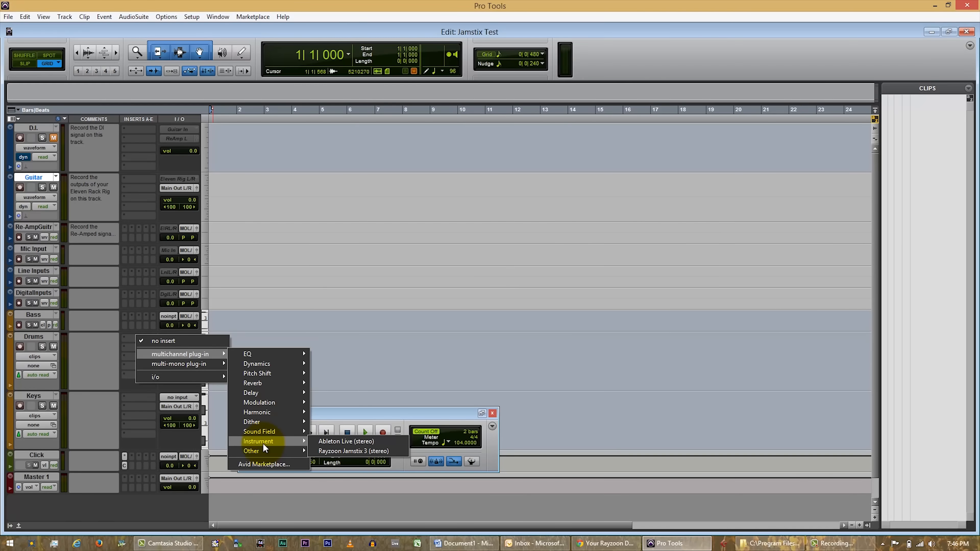
pyautogui.click(339, 453)
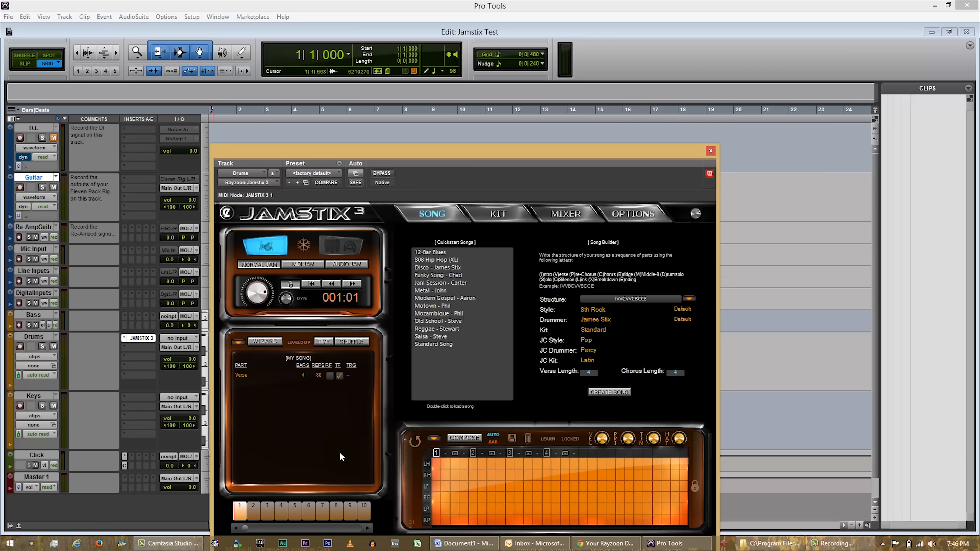
# Reposition the Jamstix 3 plug-in window so that its whole interface fits on the screen
pyautogui.moveTo(494, 148); pyautogui.dragTo(602, 29)
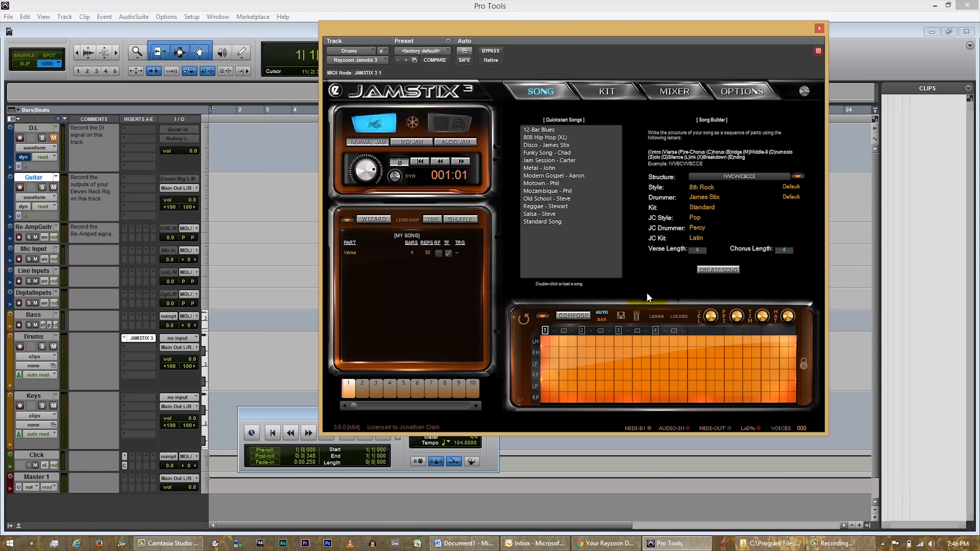
pyautogui.click(863, 160)
pyautogui.click(579, 189)
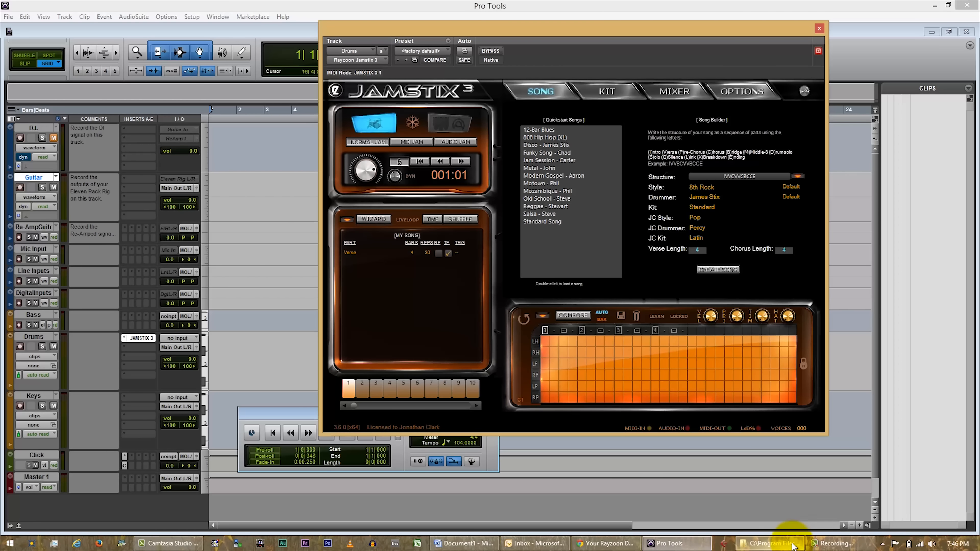
# Switch to File Explorer and delete jamstix3_setup.exe from the Downloads folder
pyautogui.click(775, 542)
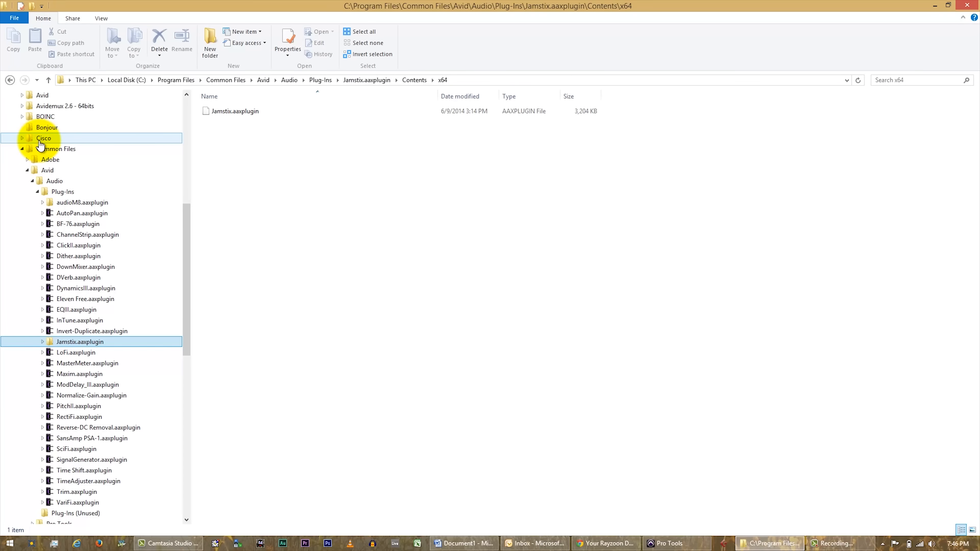
pyautogui.click(23, 149)
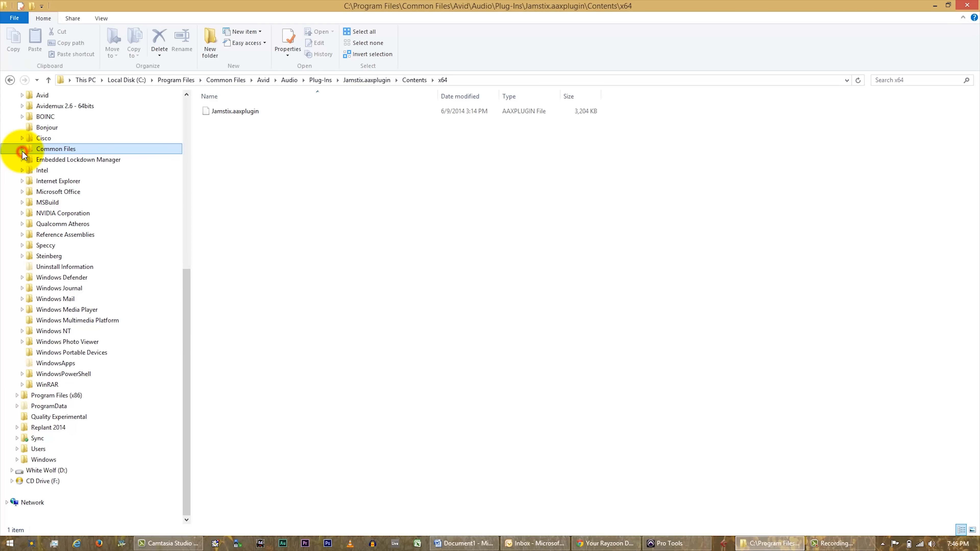
pyautogui.scroll(7, 24, 155)
pyautogui.click(35, 139)
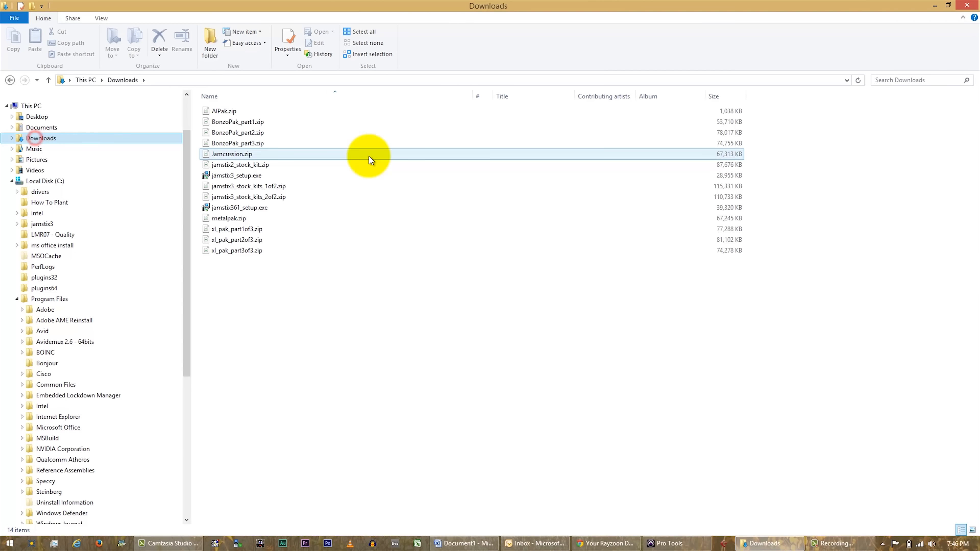
pyautogui.click(233, 176)
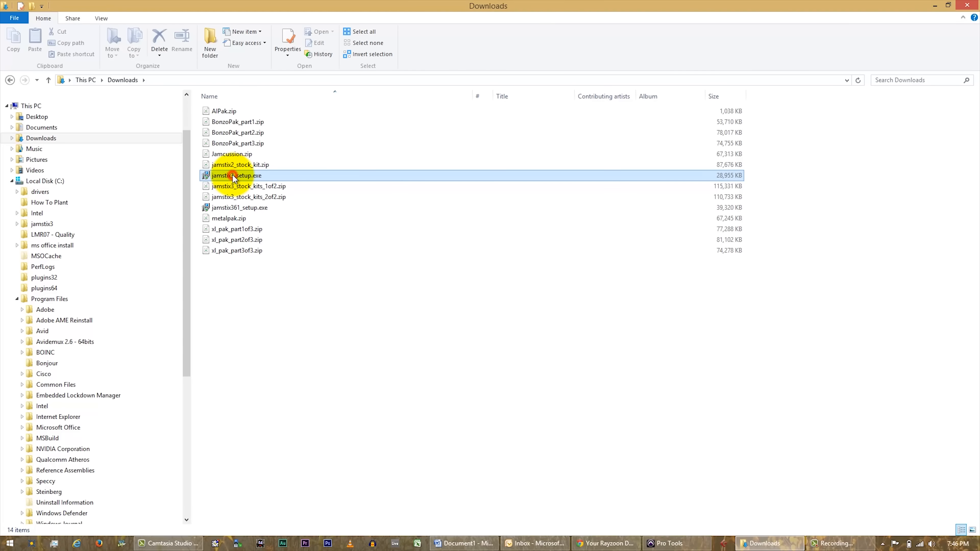
pyautogui.press('Delete')
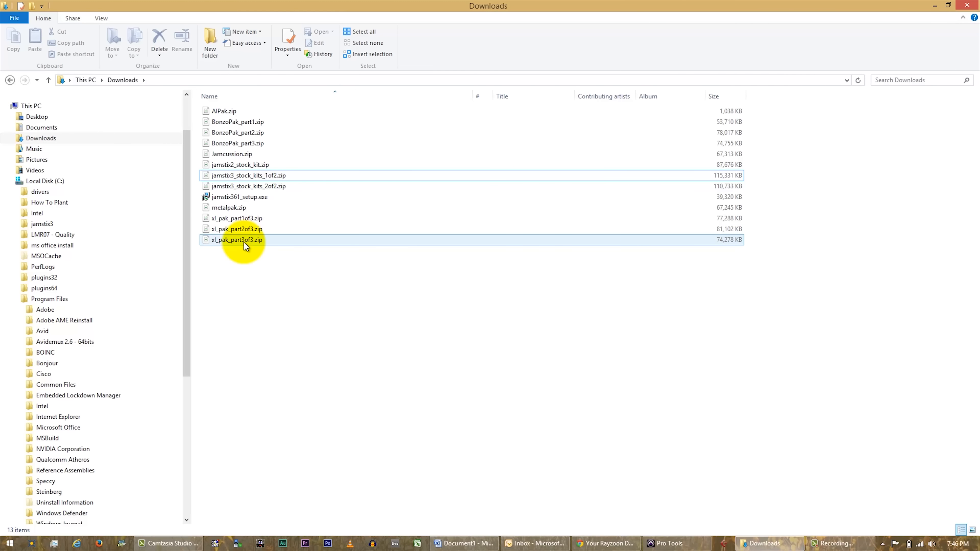
# Extract AIPak.zip and BonzoPak_part1.zip directly into the Downloads folder
pyautogui.click(221, 111)
pyautogui.rightClick(221, 111)
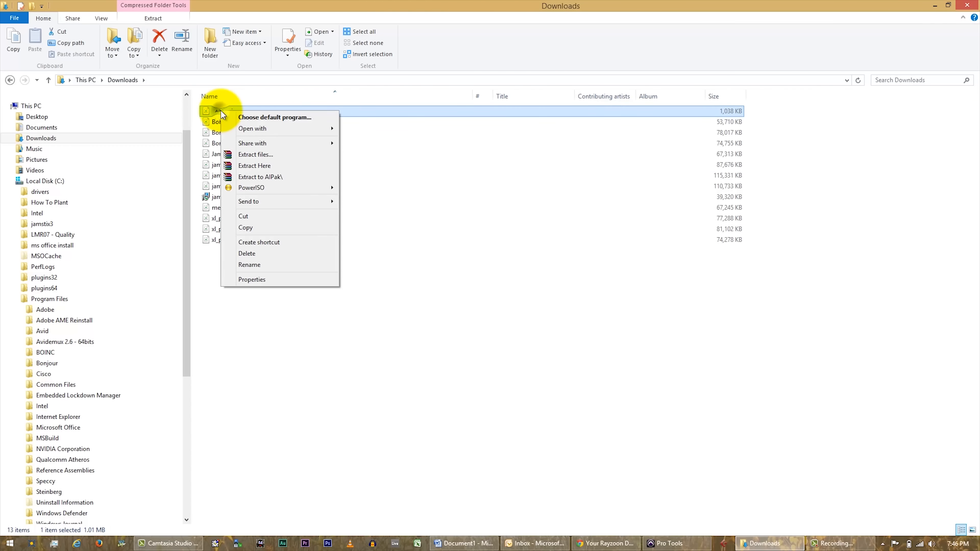
pyautogui.click(265, 167)
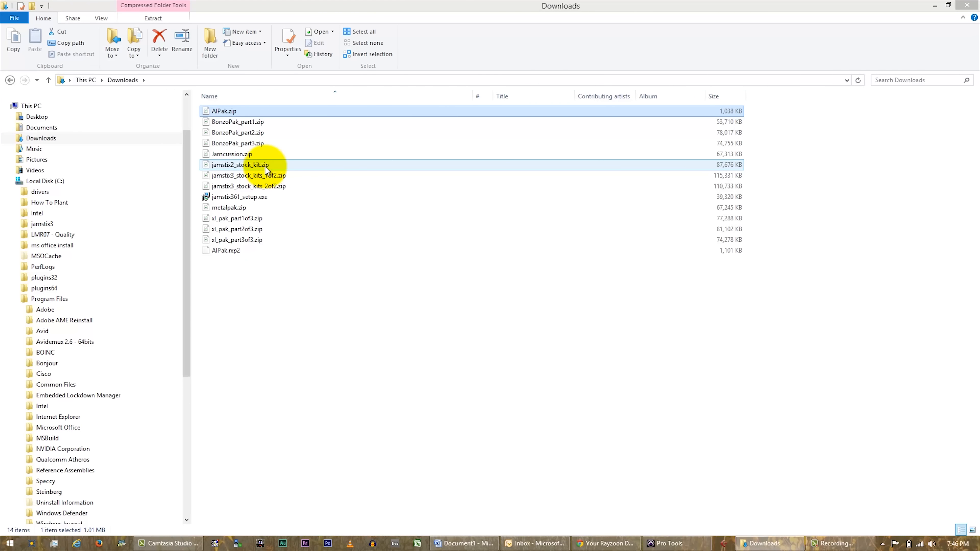
pyautogui.rightClick(230, 122)
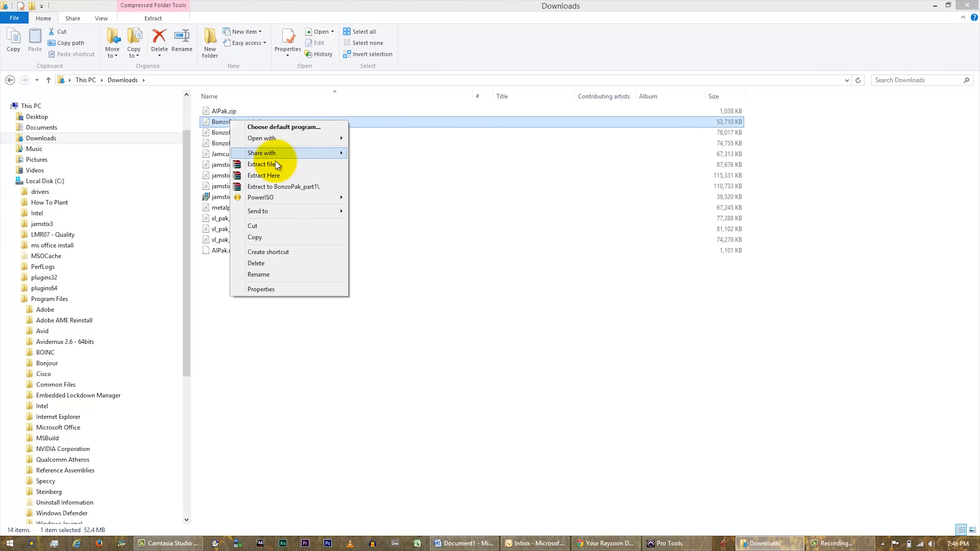
pyautogui.click(274, 173)
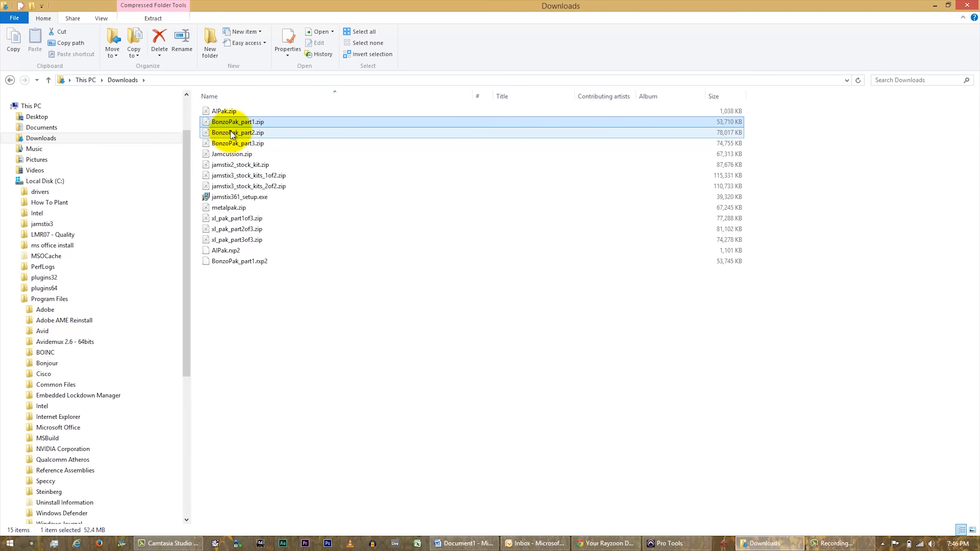
# Extract BonzoPak_part3.zip, Jamcussion.zip and jamstix2_stock_kit.zip directly into the Downloads folder
pyautogui.rightClick(246, 146)
pyautogui.click(280, 200)
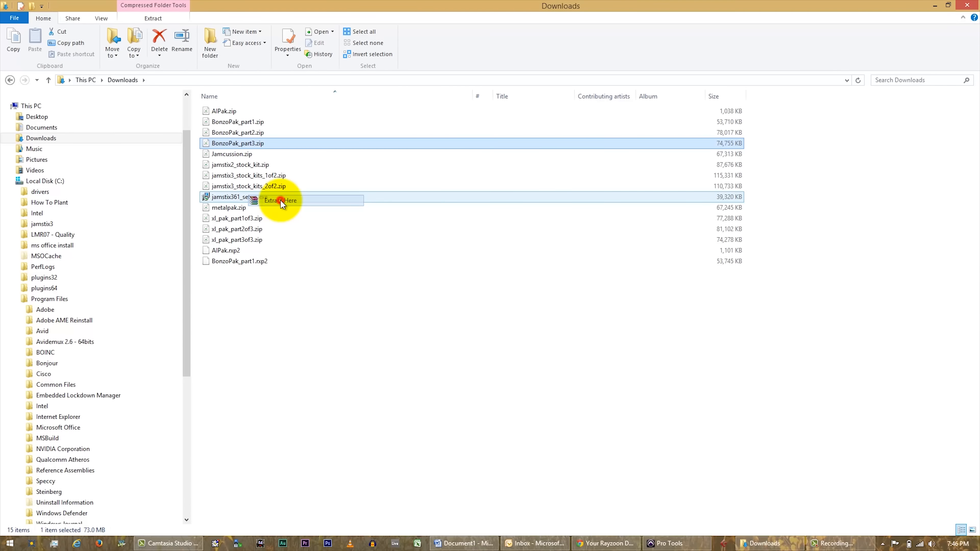
pyautogui.rightClick(235, 154)
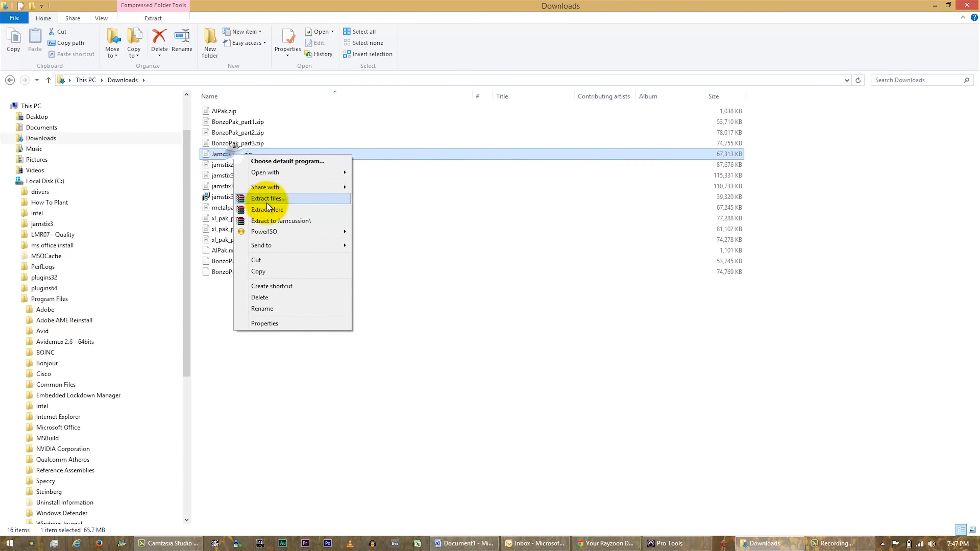
pyautogui.click(266, 212)
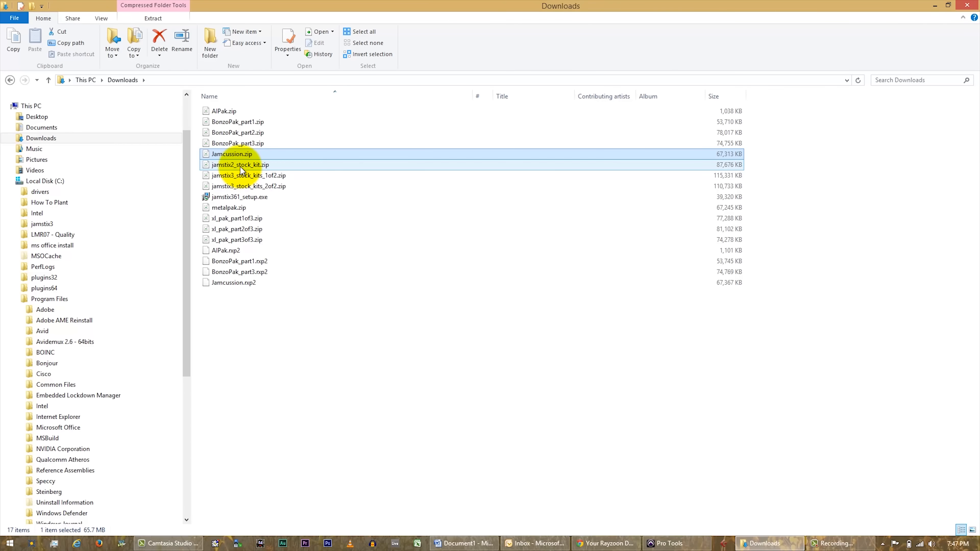
pyautogui.rightClick(241, 164)
pyautogui.click(275, 218)
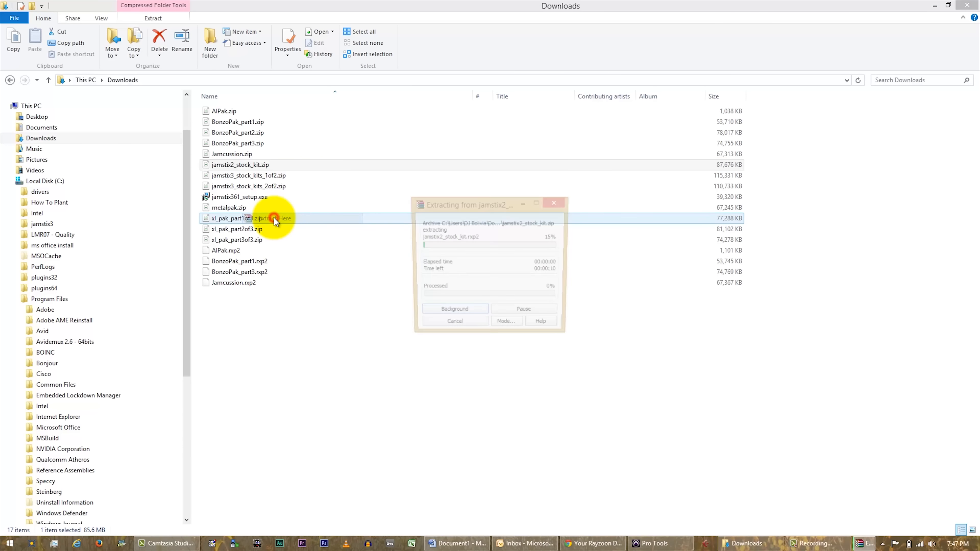
# Extract jamstix3_stock_kits_1of2.zip and jamstix3_stock_kits_2of2.zip directly into the Downloads folder
pyautogui.click(249, 178)
pyautogui.rightClick(250, 178)
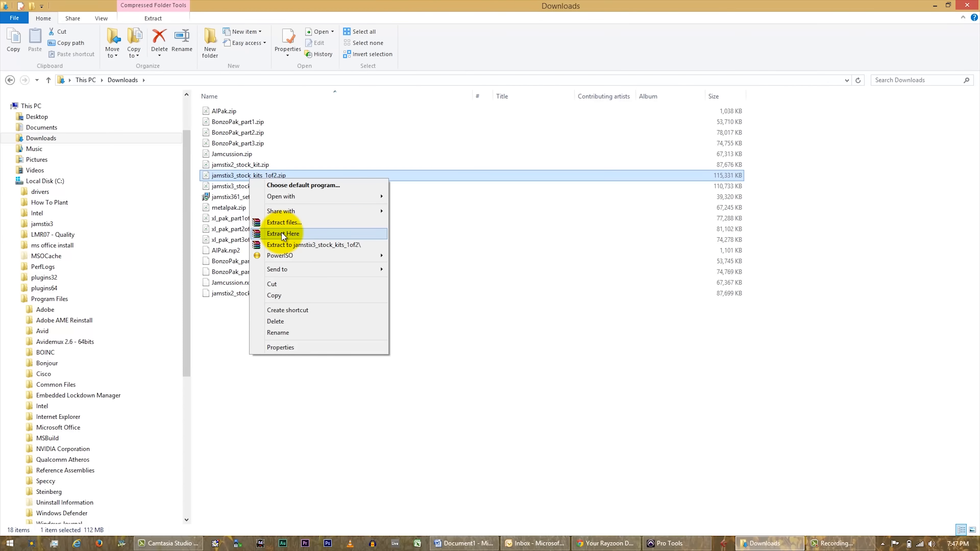
pyautogui.click(282, 233)
pyautogui.rightClick(261, 186)
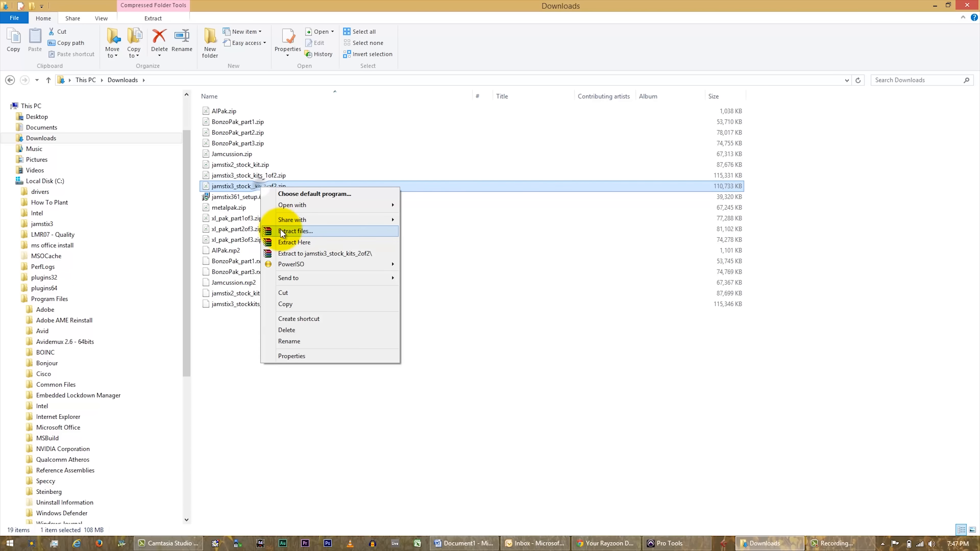
pyautogui.click(291, 244)
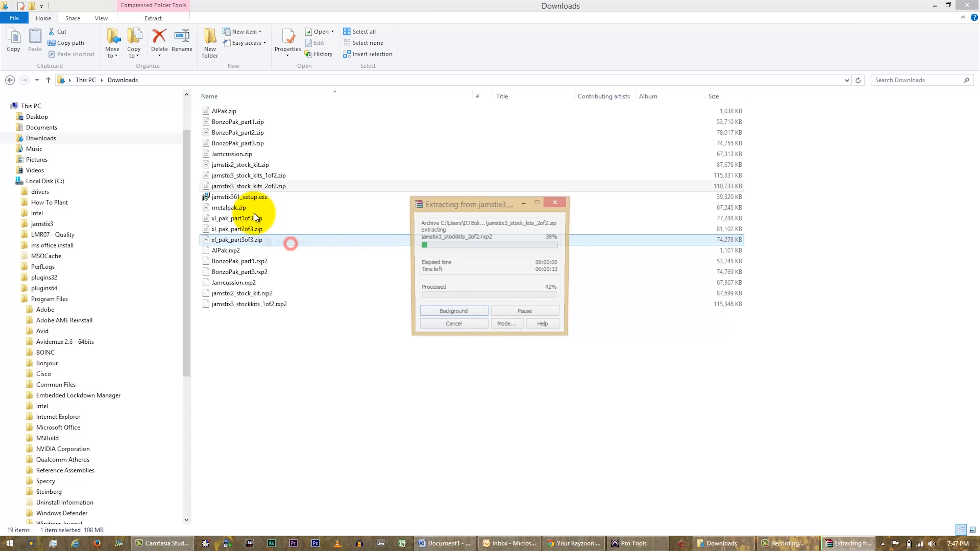
# Extract metalpak.zip, xl_pak_part1of3.zip, xl_pak_part2of3.zip and xl_pak_part3of3.zip directly into the Downloads folder
pyautogui.rightClick(233, 208)
pyautogui.click(274, 264)
pyautogui.rightClick(233, 218)
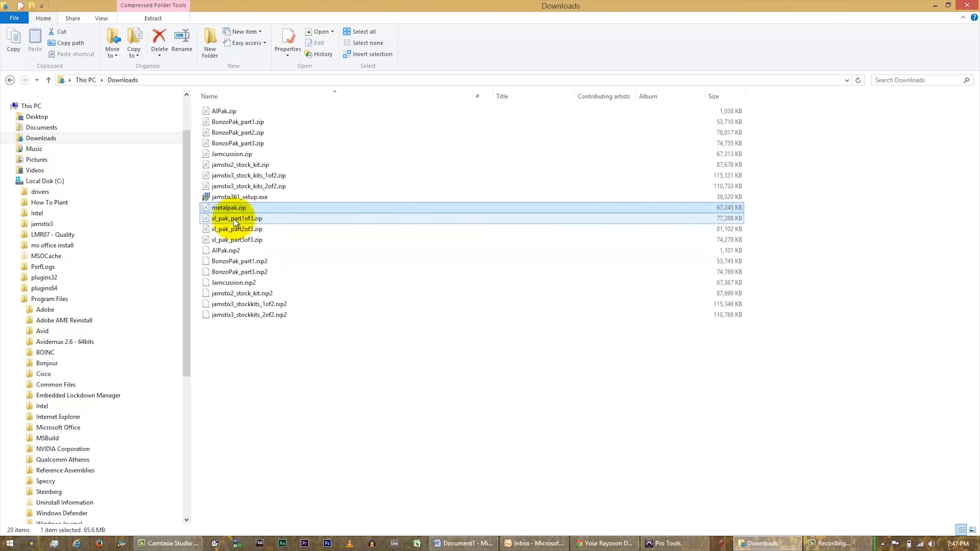
pyautogui.click(275, 274)
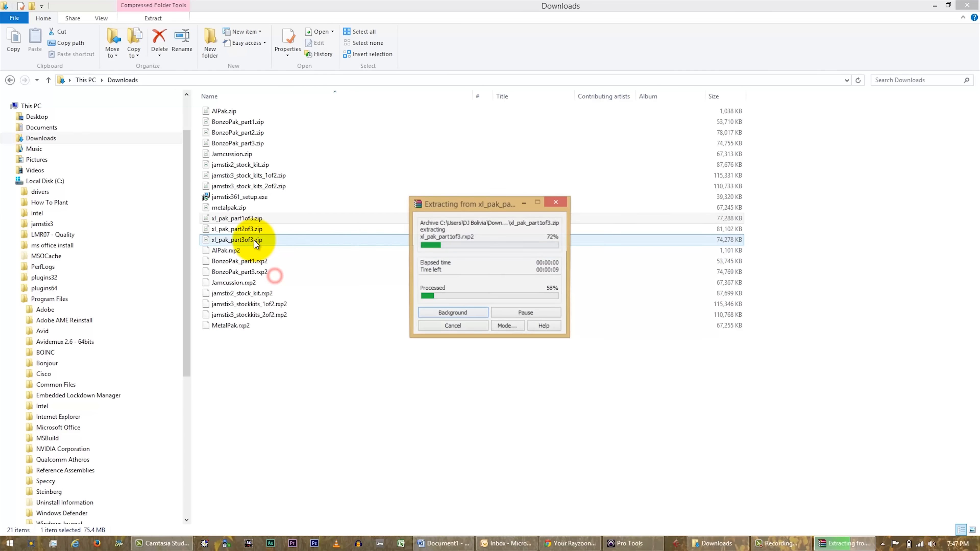
pyautogui.rightClick(246, 229)
pyautogui.click(286, 284)
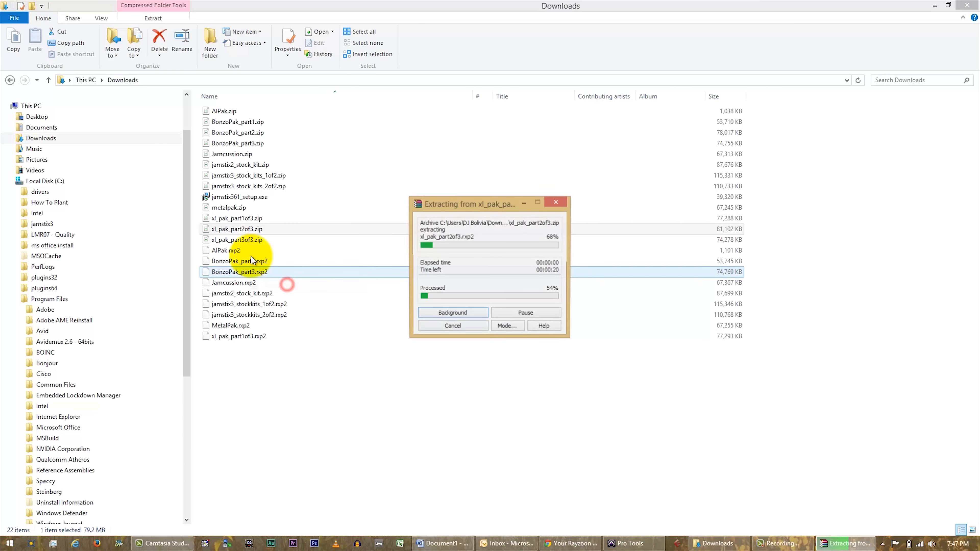
pyautogui.rightClick(240, 241)
pyautogui.click(272, 296)
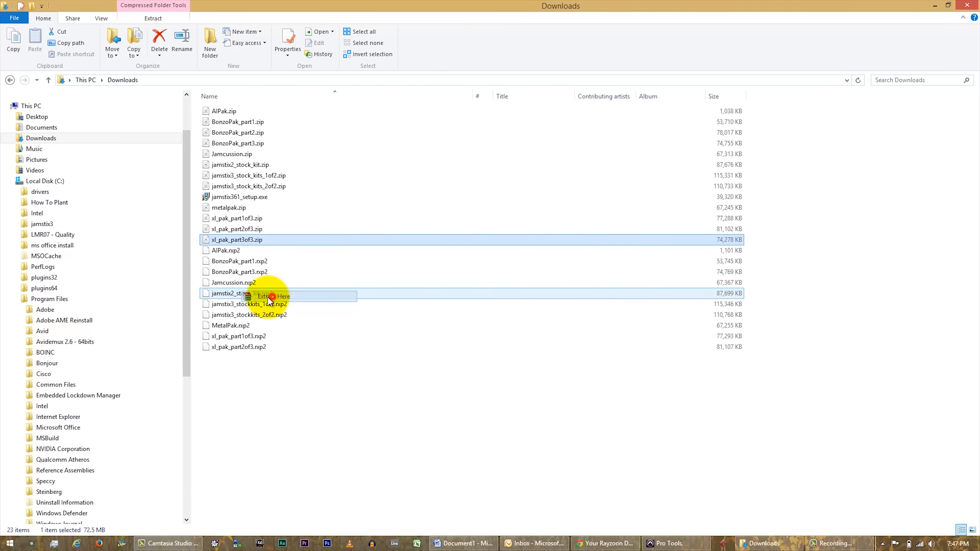
# Extract the skipped BonzoPak_part2.zip directly into the Downloads folder
pyautogui.rightClick(226, 252)
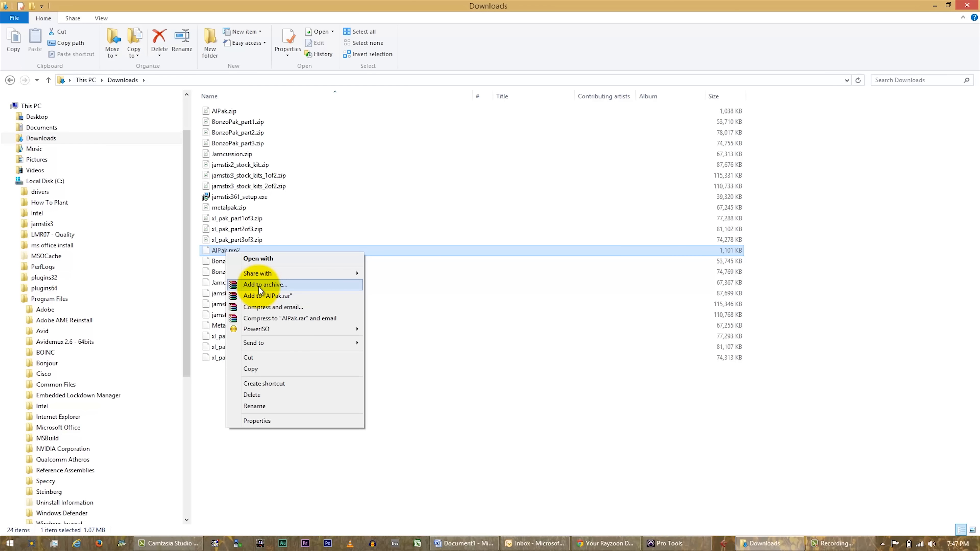
pyautogui.click(390, 334)
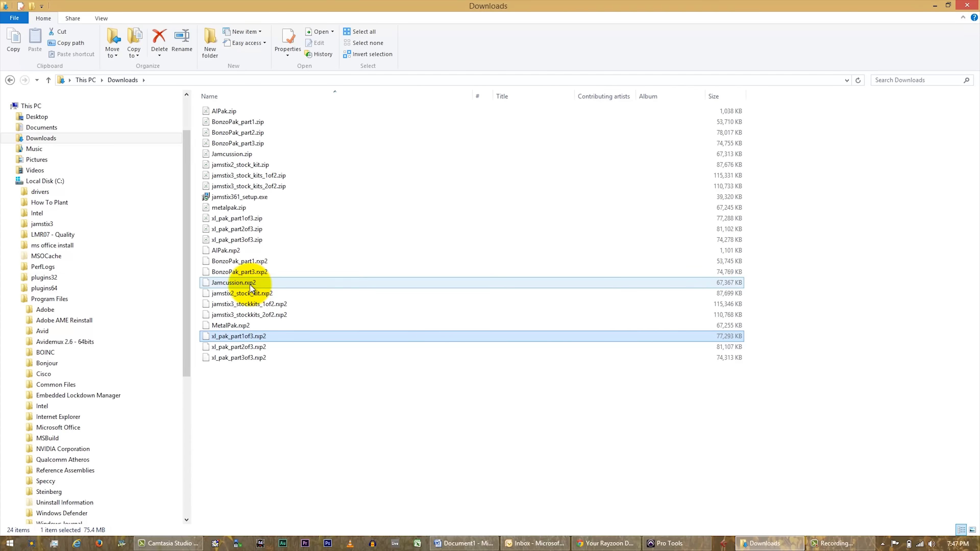
pyautogui.rightClick(254, 134)
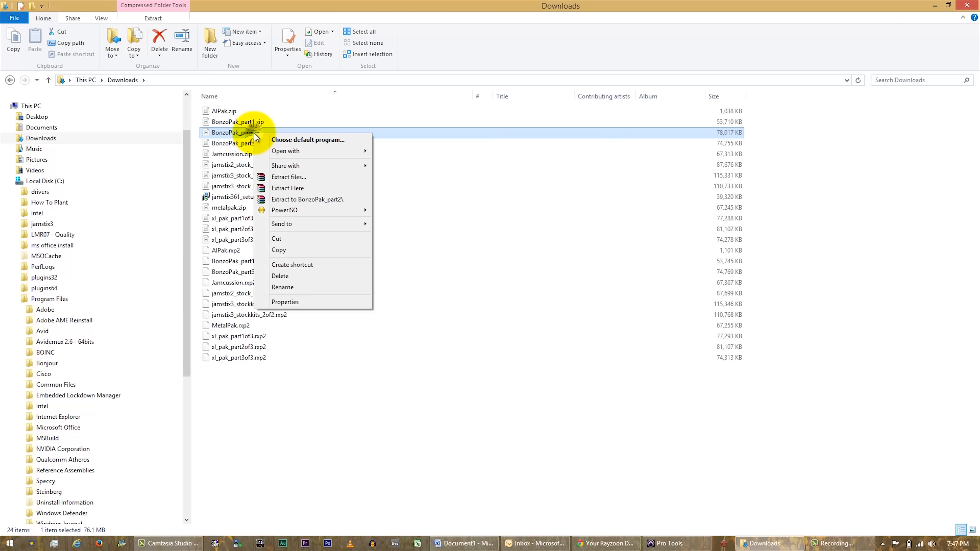
pyautogui.click(297, 189)
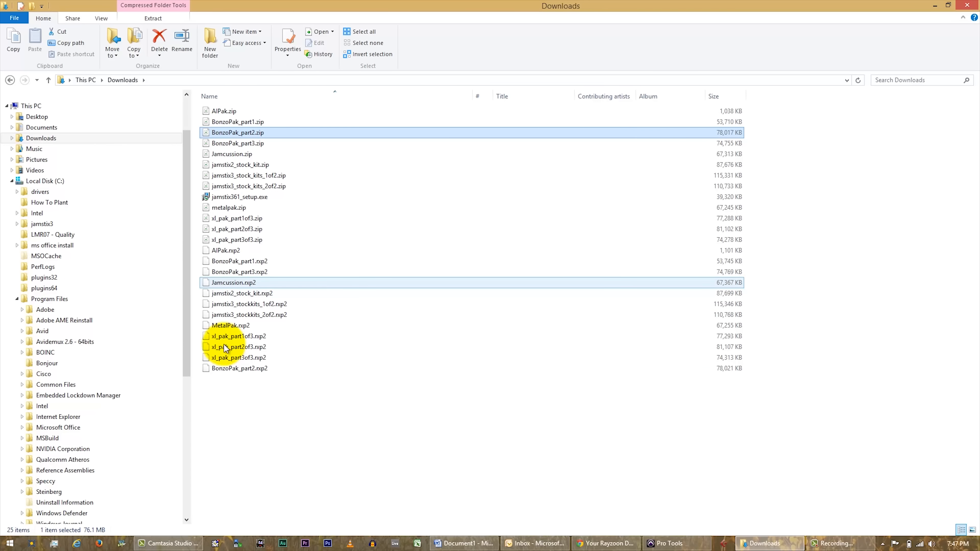
# Delete all the ZIP archives from the Downloads folder, keeping jamstix361_setup.exe and the extracted RXP2 files
pyautogui.click(222, 112)
pyautogui.keyDown('shift'); pyautogui.click(235, 186); pyautogui.keyUp('shift')
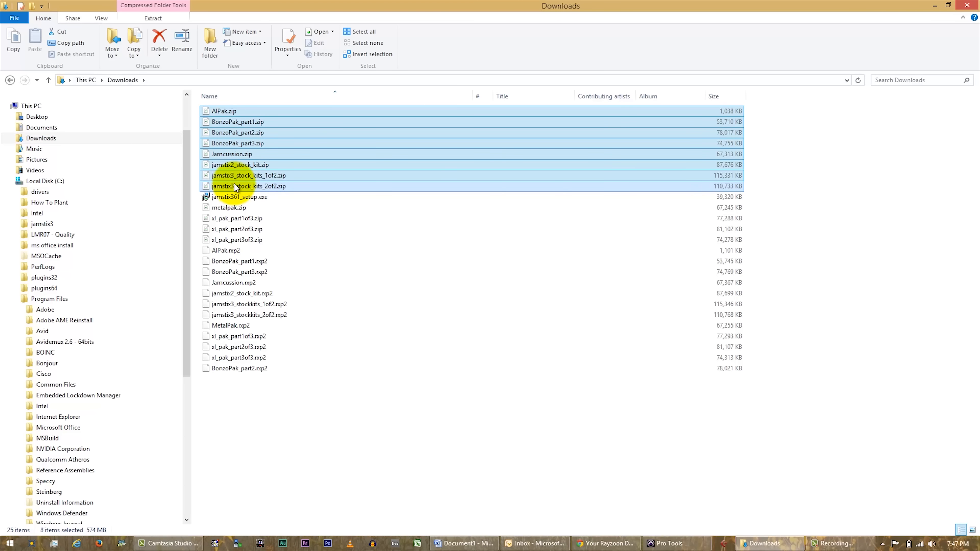
pyautogui.press('Delete')
pyautogui.click(240, 123)
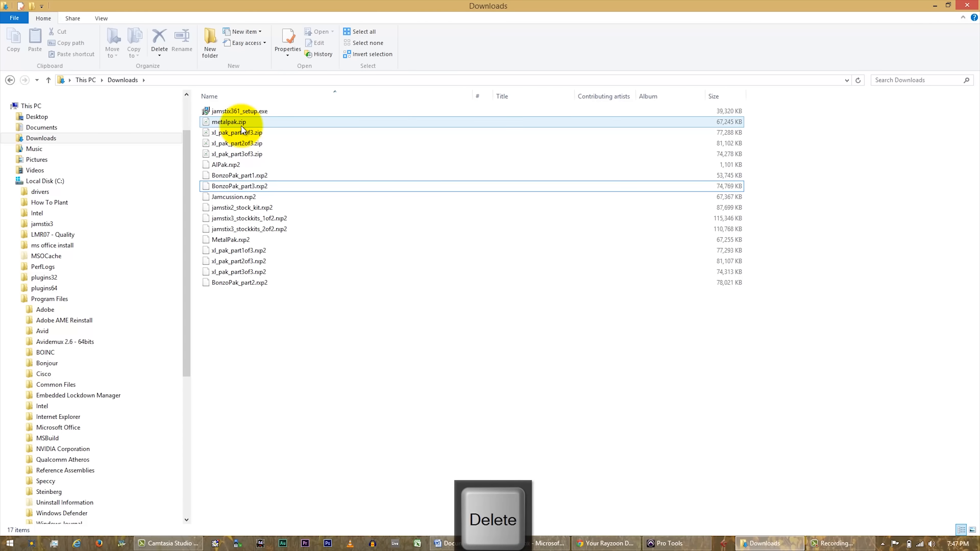
pyautogui.keyDown('shift'); pyautogui.click(243, 155); pyautogui.keyUp('shift')
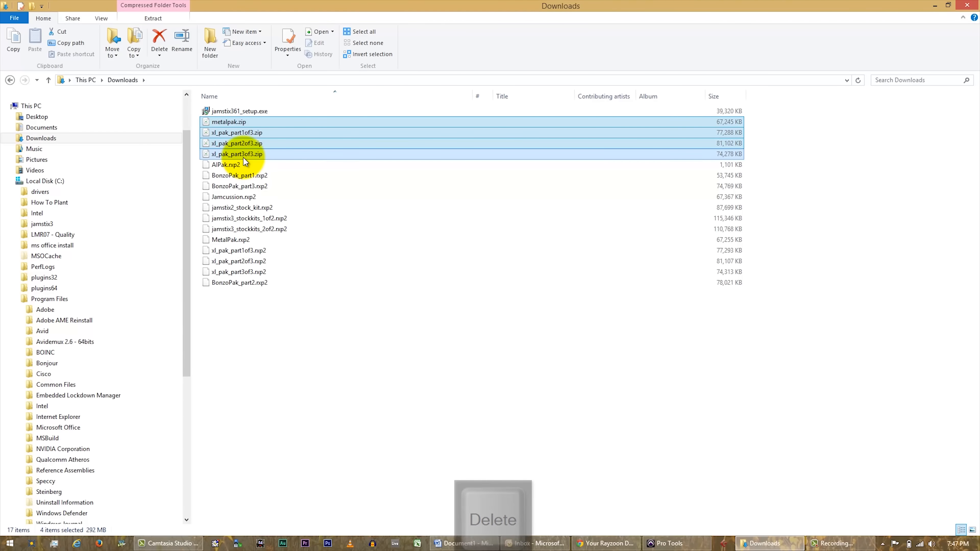
pyautogui.press('Delete')
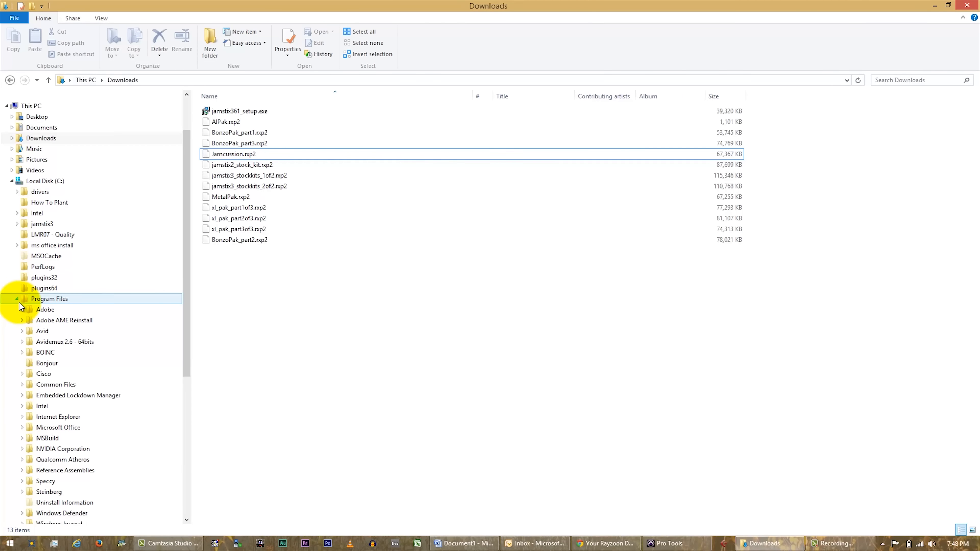
# Create a new folder named installpak_files inside C:\jamstix3
pyautogui.click(17, 223)
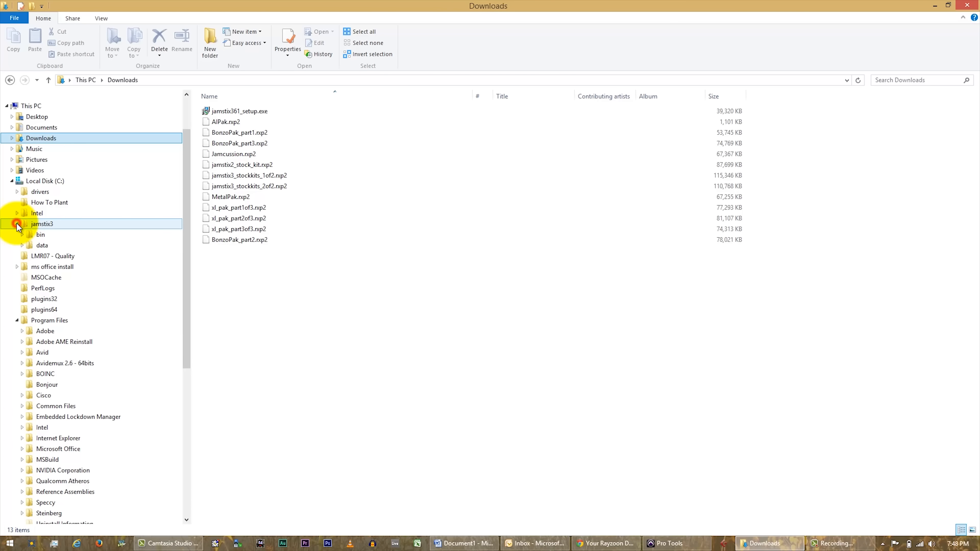
pyautogui.click(43, 228)
pyautogui.click(210, 38)
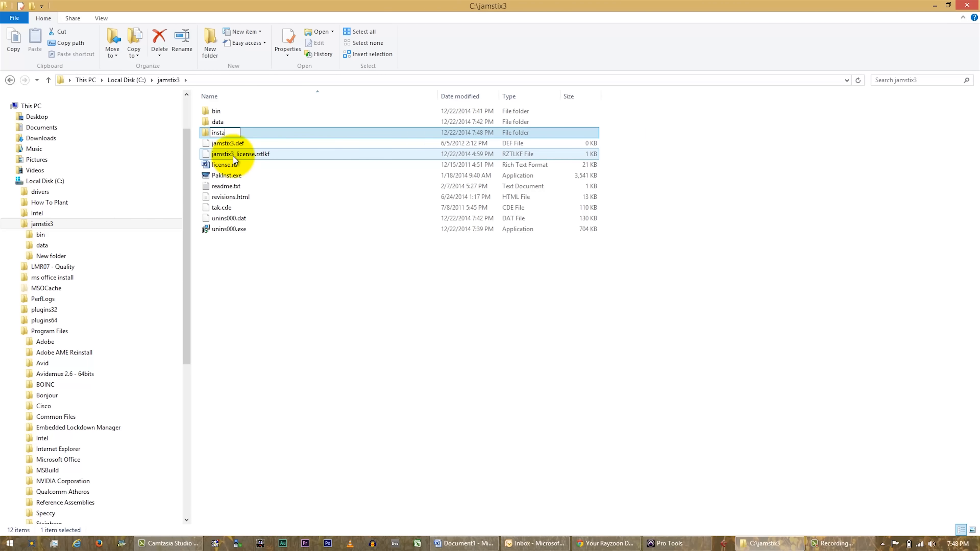
pyautogui.write('installpak_files')
pyautogui.press('Return')
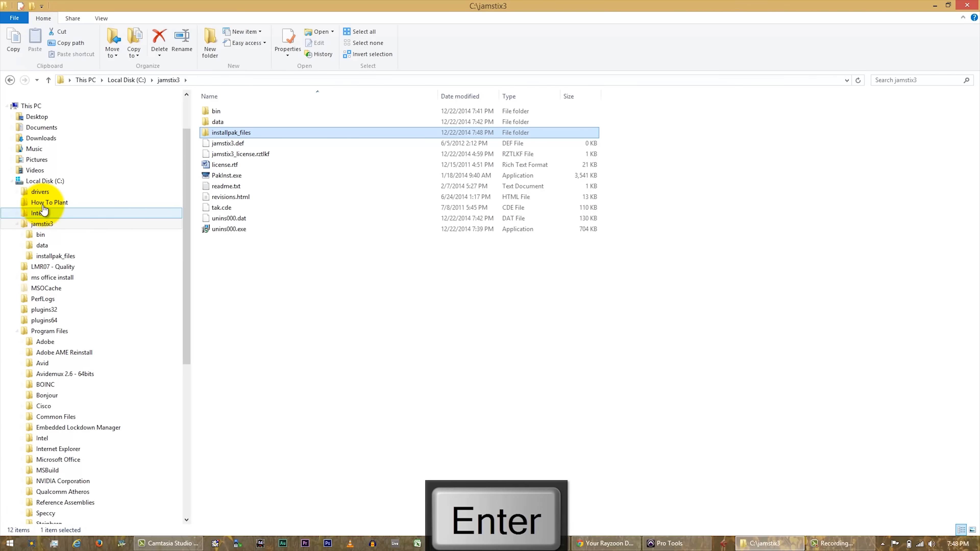
# Move every RXP2 file, but not jamstix361_setup.exe, from Downloads to C:\jamstix3\installpak_files and check the destination folder
pyautogui.click(51, 131)
pyautogui.click(42, 138)
pyautogui.click(229, 166)
pyautogui.hotkey('ctrl', 'a')
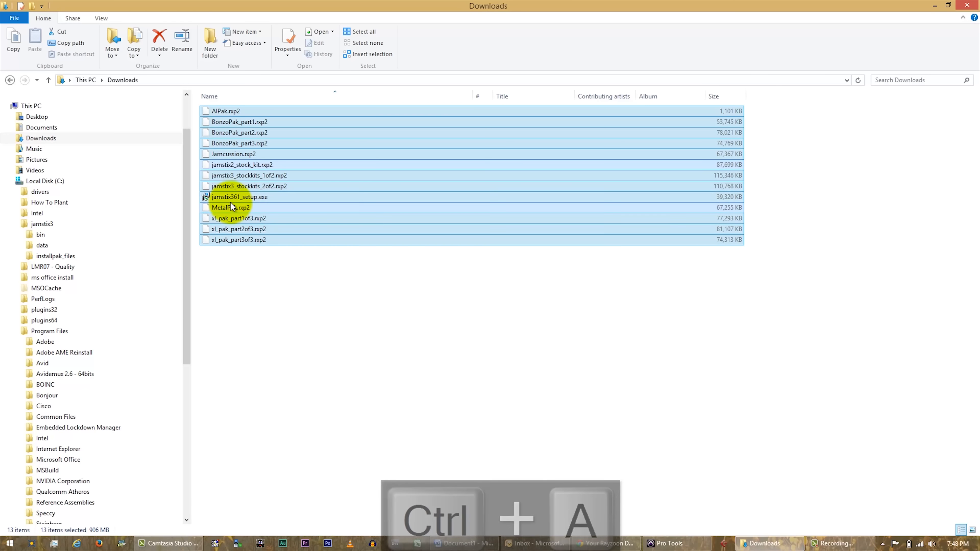
pyautogui.keyDown('ctrl'); pyautogui.click(230, 197); pyautogui.keyUp('ctrl')
pyautogui.moveTo(224, 208); pyautogui.dragTo(60, 257)
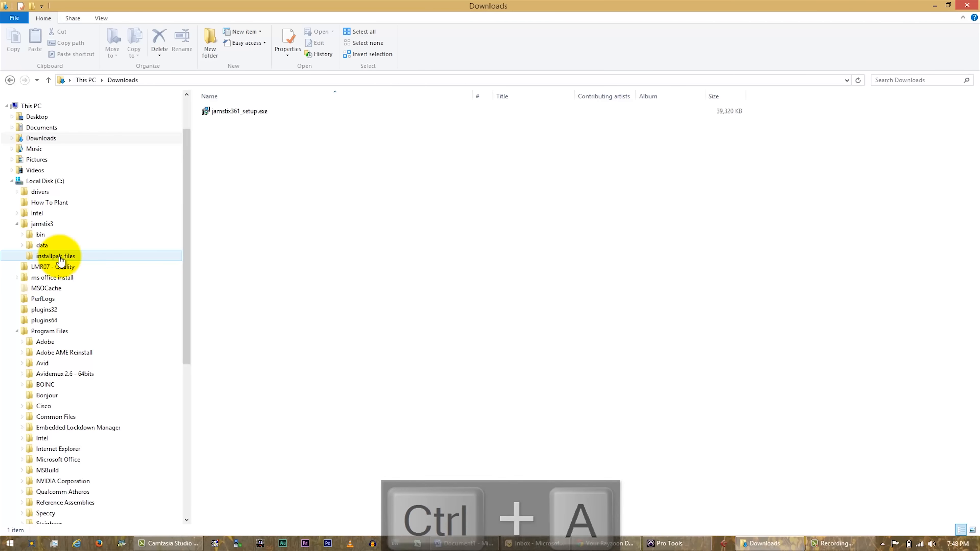
pyautogui.click(60, 258)
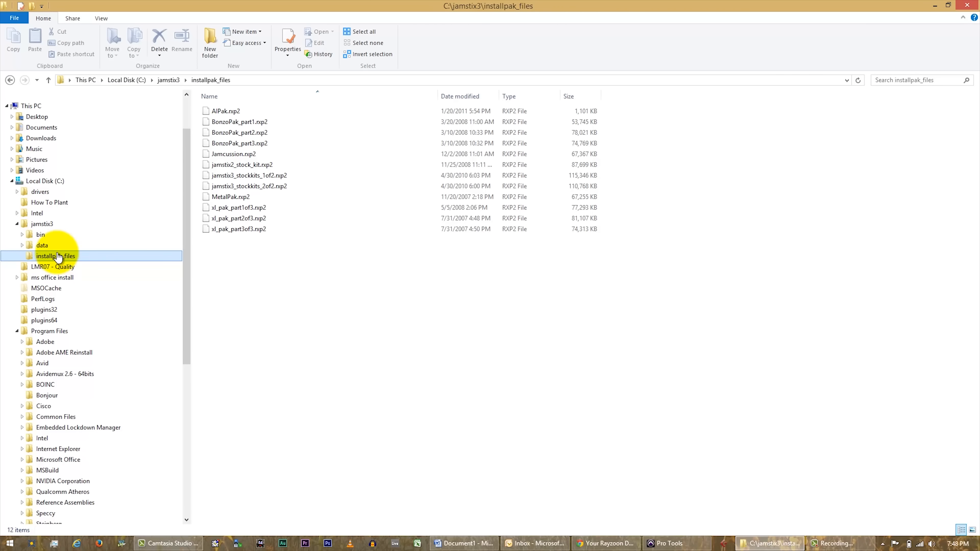
pyautogui.click(41, 227)
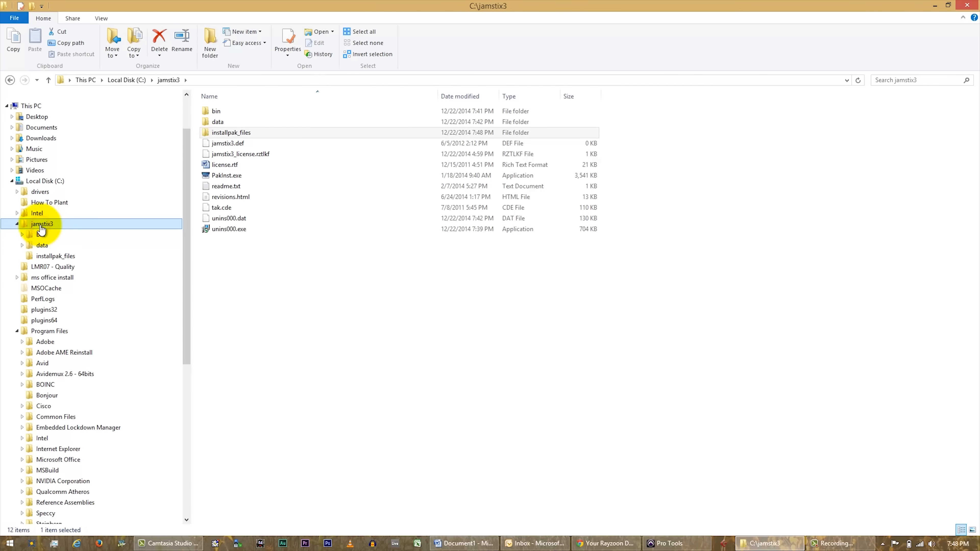
# Switch to Pro Tools, show the Jamstix kit page and open the Rayzoon Pak Installer to read its introduction
pyautogui.click(671, 542)
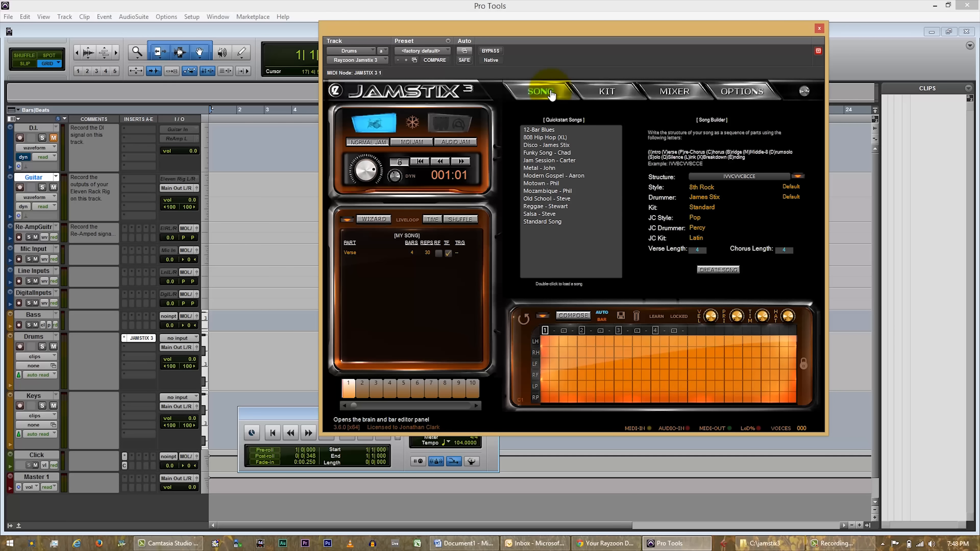
pyautogui.click(609, 95)
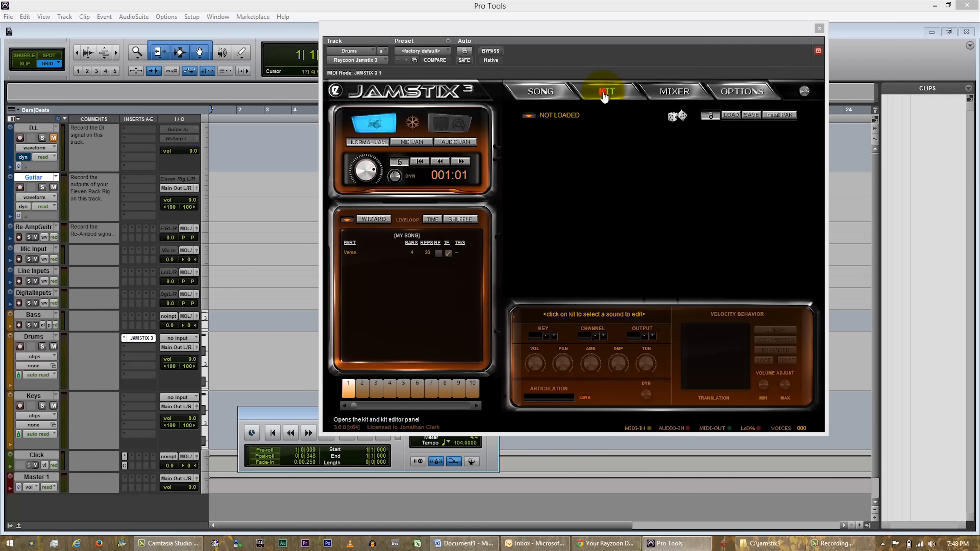
pyautogui.click(779, 115)
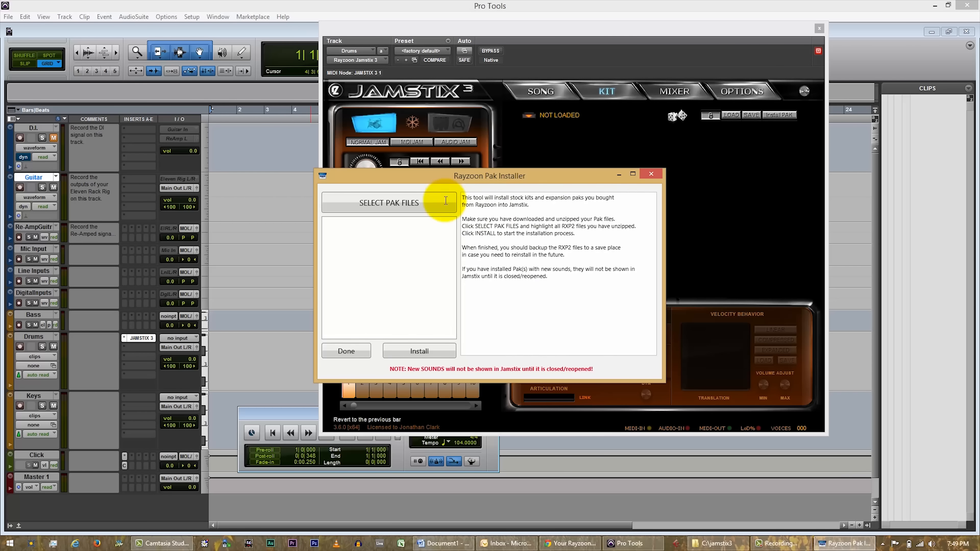
pyautogui.moveTo(463, 195); pyautogui.dragTo(510, 213)
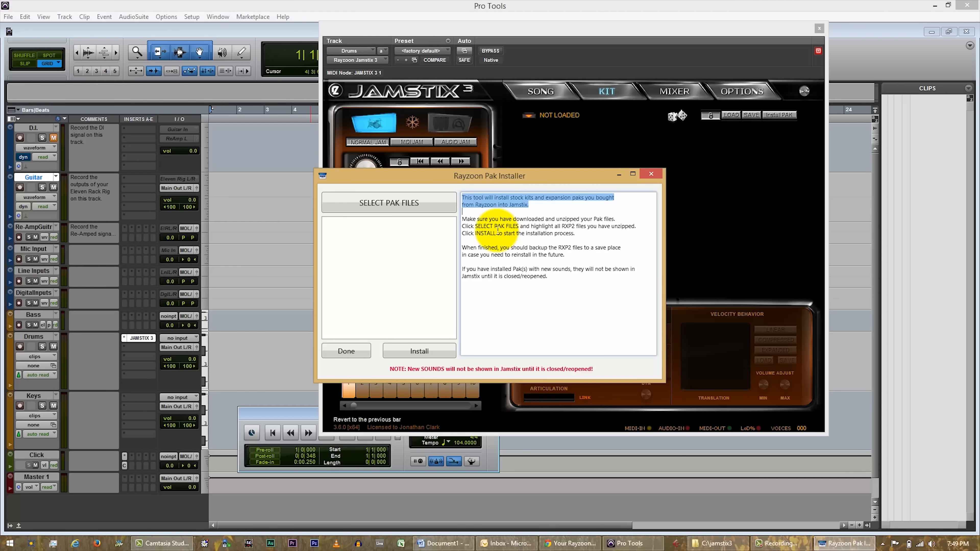
# Load all the RXP2 files from C:\jamstix3\installpak_files into the Pak Installer, moving its window clear of the file dialog
pyautogui.click(384, 203)
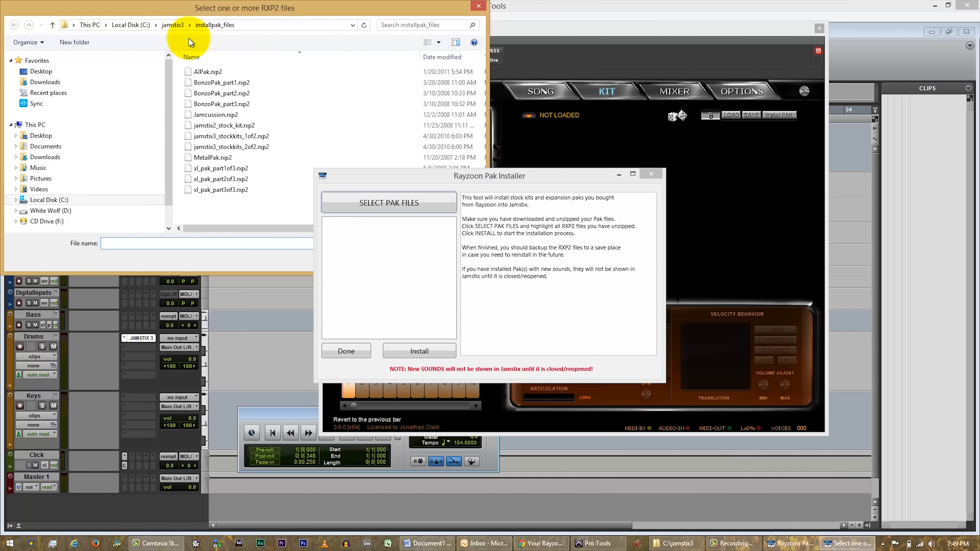
pyautogui.click(173, 26)
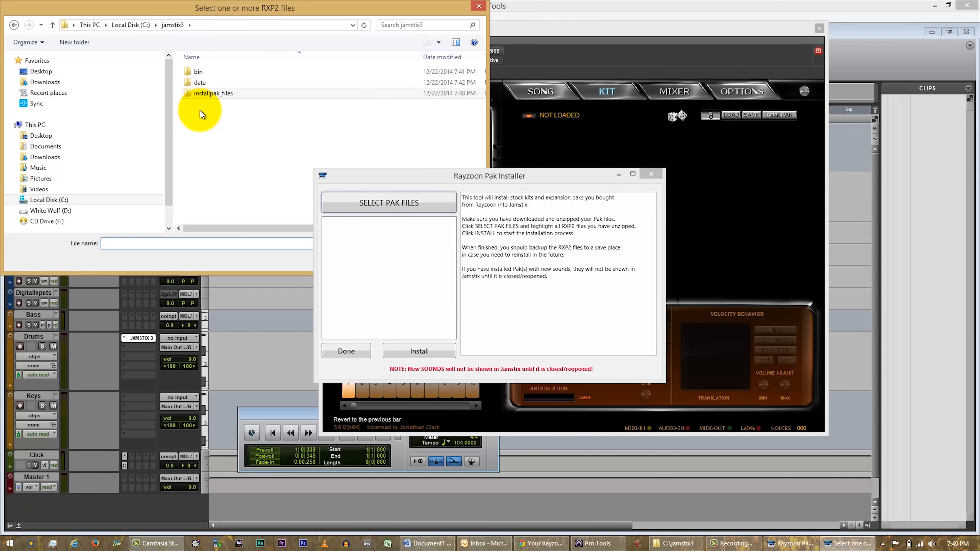
pyautogui.doubleClick(204, 93)
pyautogui.click(200, 72)
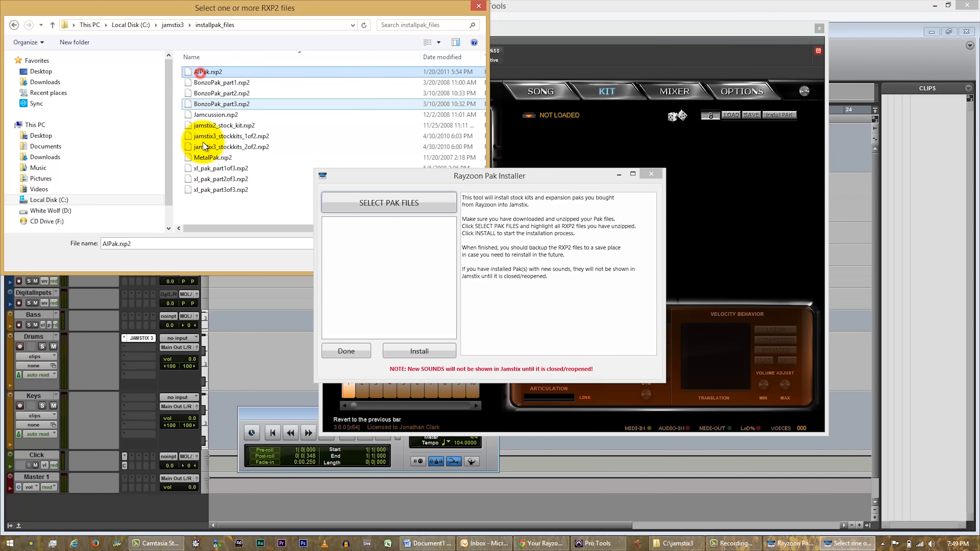
pyautogui.keyDown('shift'); pyautogui.click(207, 190); pyautogui.keyUp('shift')
pyautogui.moveTo(370, 176); pyautogui.dragTo(580, 191)
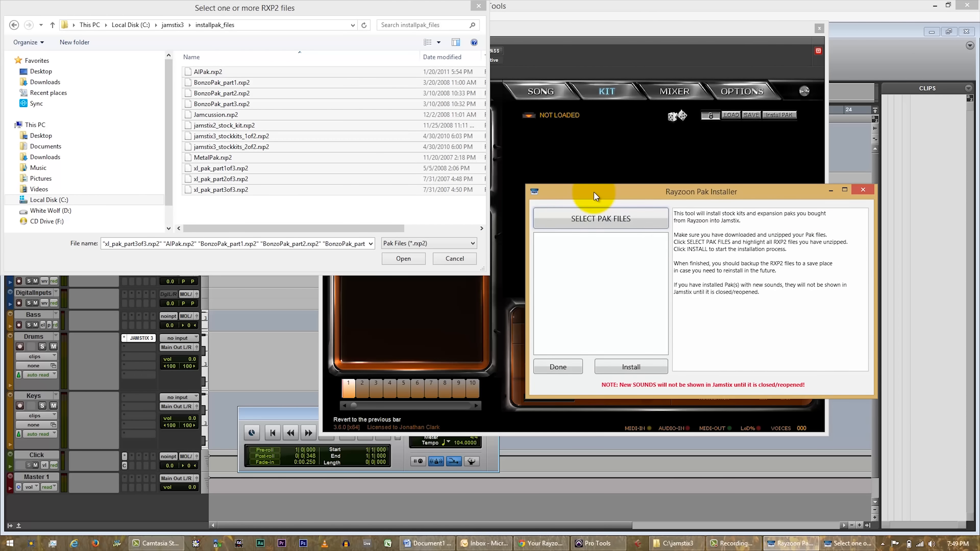
pyautogui.click(404, 259)
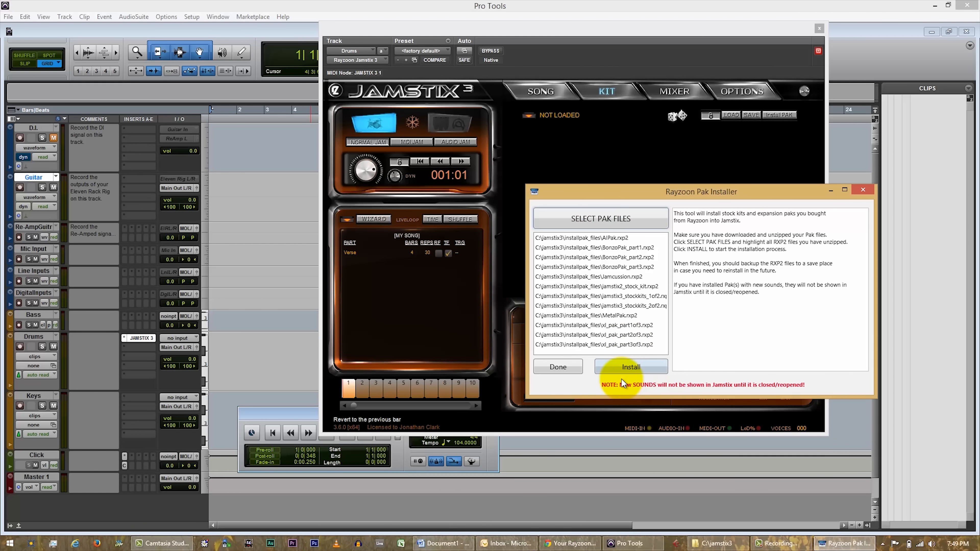
# Install the listed pak files, discard the open Word document's changes during the wait, and close the finished Pak Installer
pyautogui.click(629, 366)
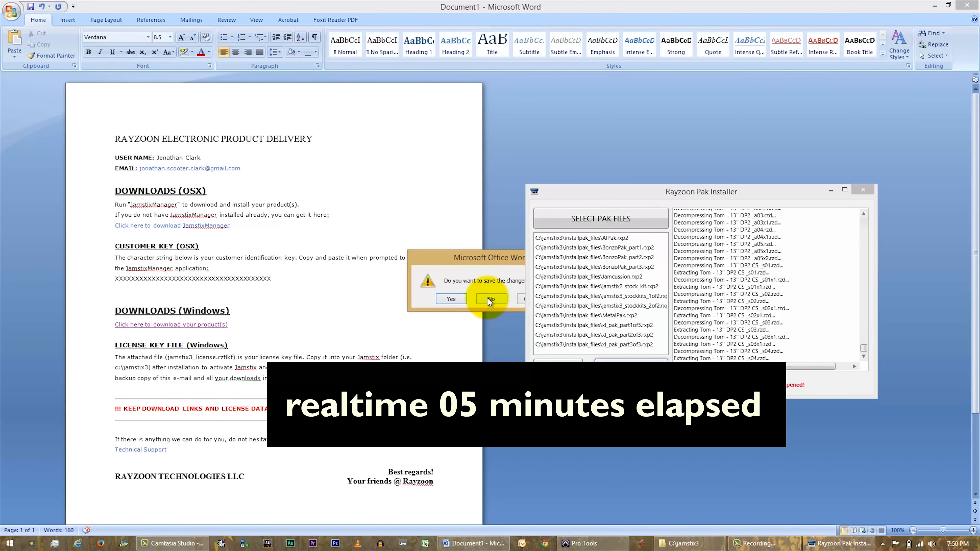
pyautogui.click(490, 299)
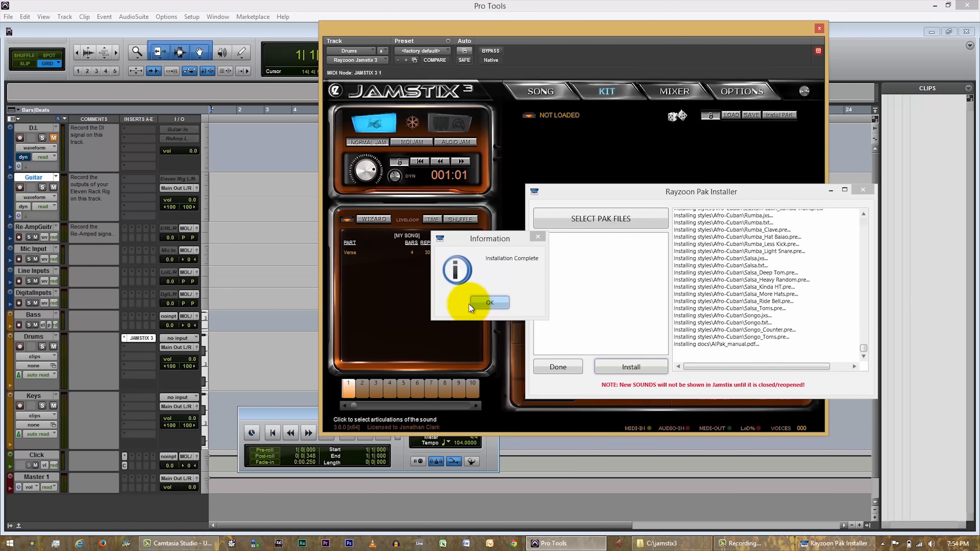
pyautogui.click(487, 302)
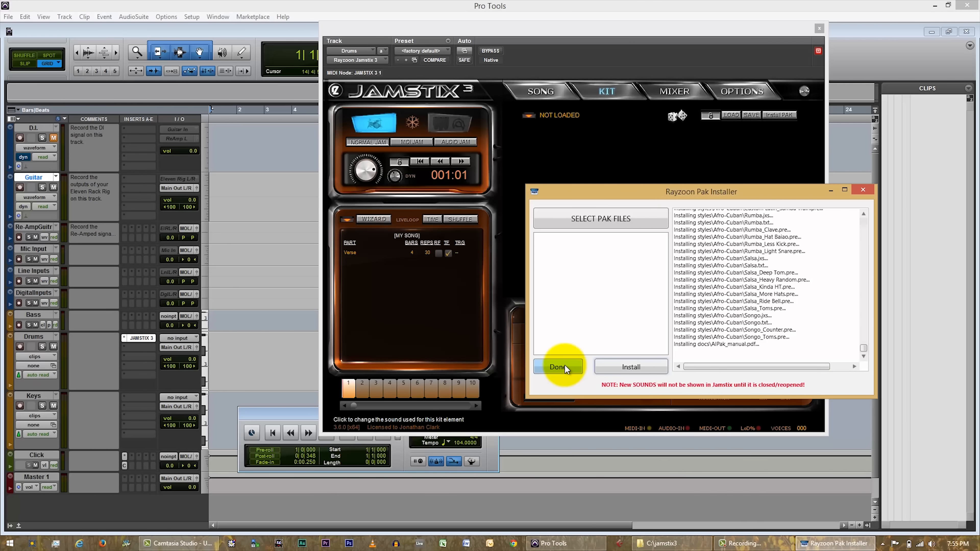
pyautogui.click(558, 367)
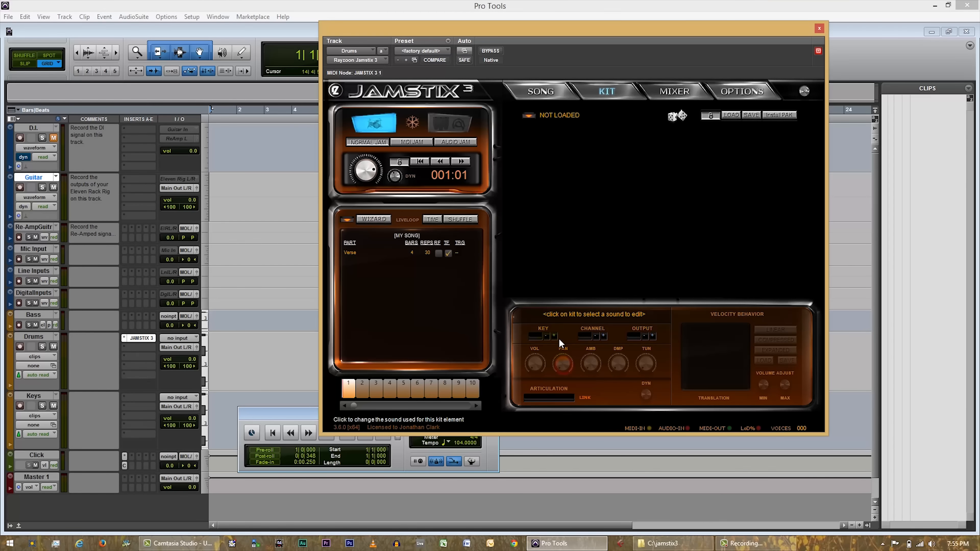
# Close the Jamstix window after rechecking its kit page and remove the Jamstix 3 insert from the Drums track
pyautogui.click(818, 30)
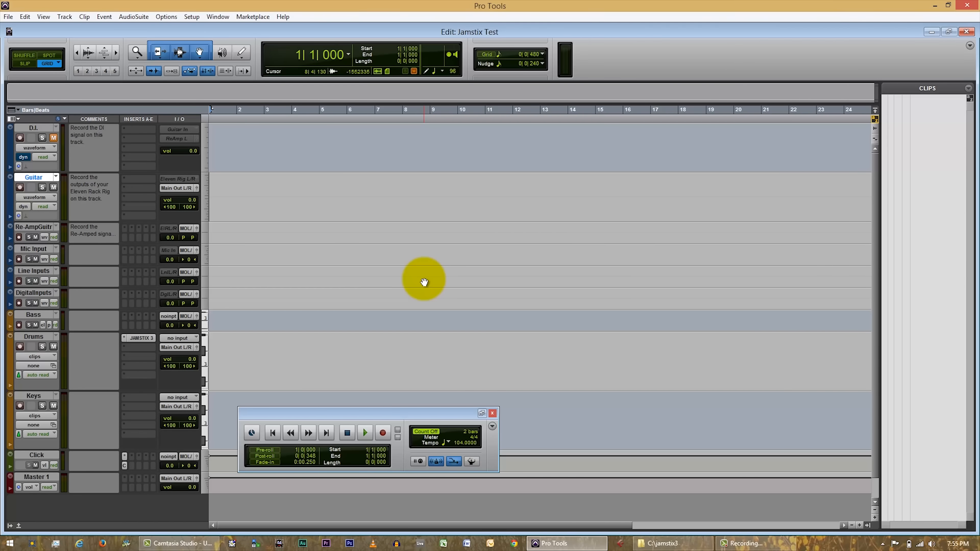
pyautogui.click(138, 338)
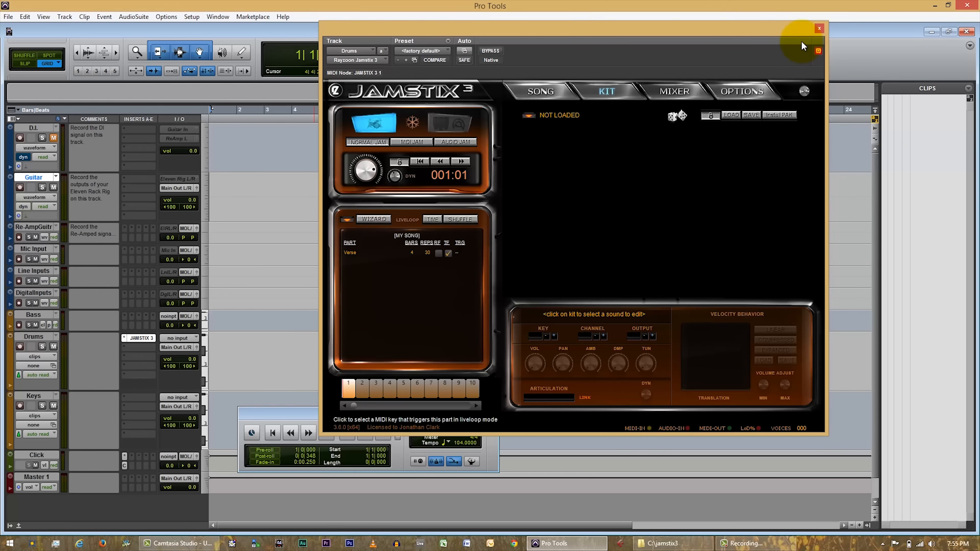
pyautogui.click(818, 28)
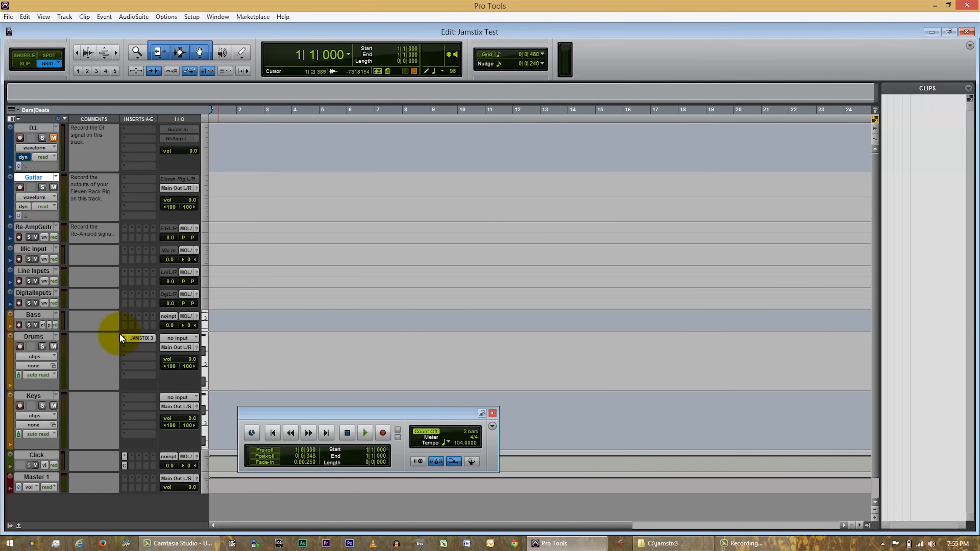
pyautogui.click(123, 339)
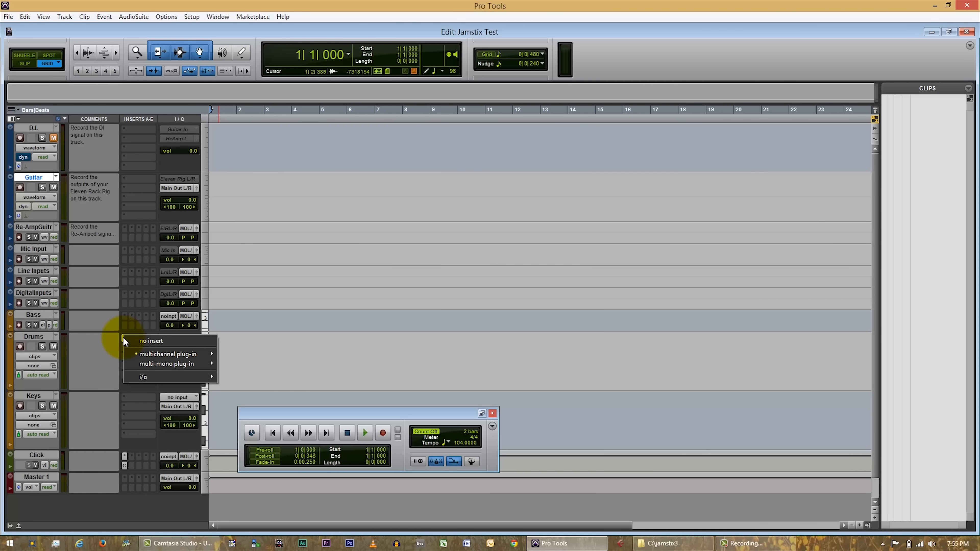
pyautogui.click(345, 348)
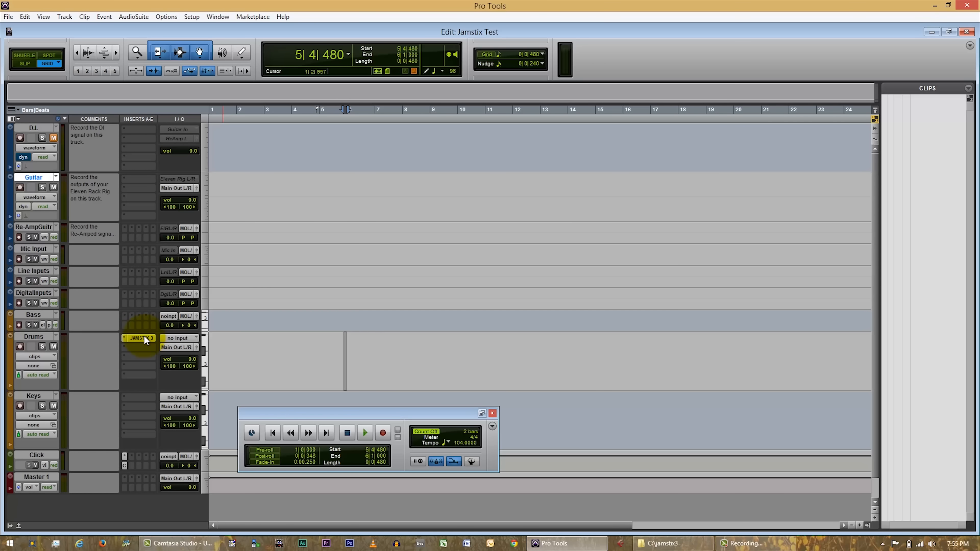
pyautogui.click(123, 336)
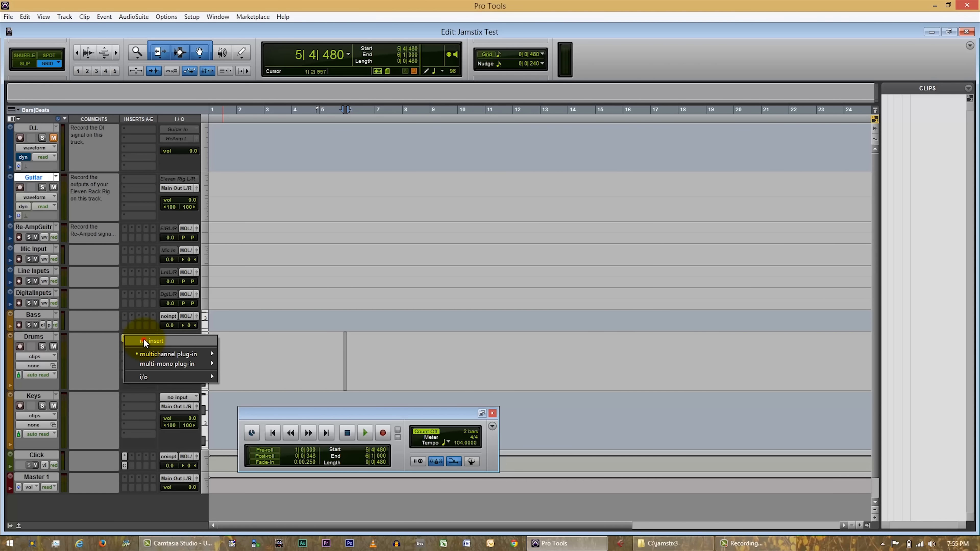
pyautogui.click(143, 339)
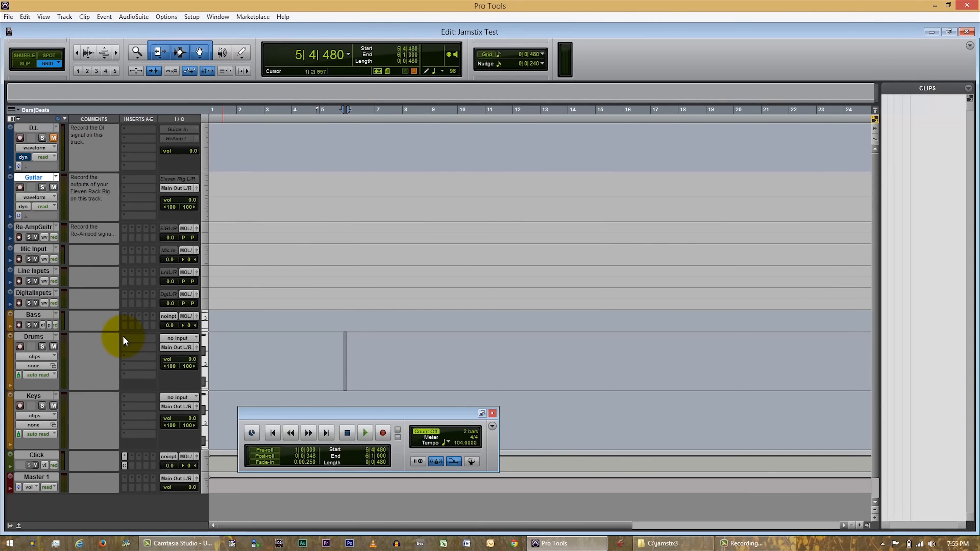
# Insert Rayzoon Jamstix 3 (stereo) as a multichannel instrument plug-in in the Drums track's first insert slot
pyautogui.click(138, 336)
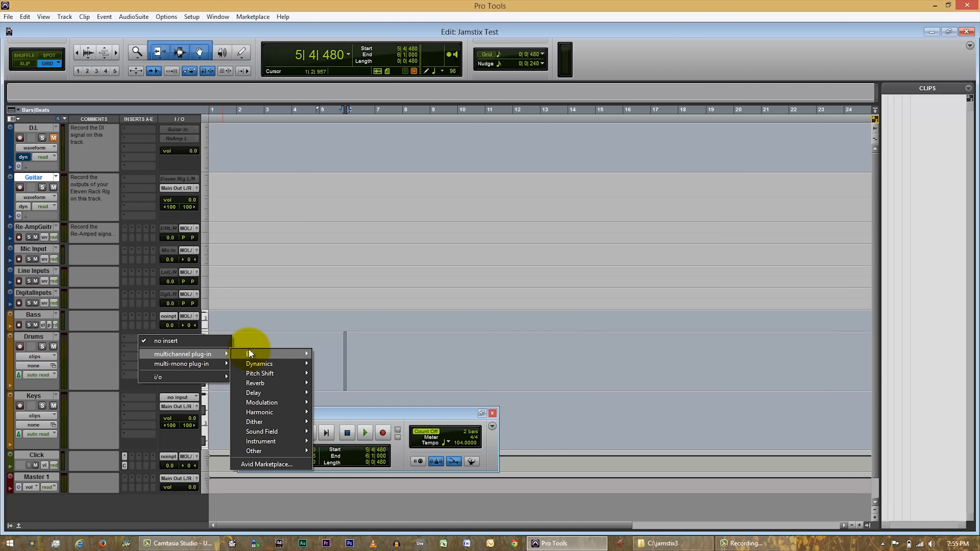
pyautogui.moveTo(257, 443)
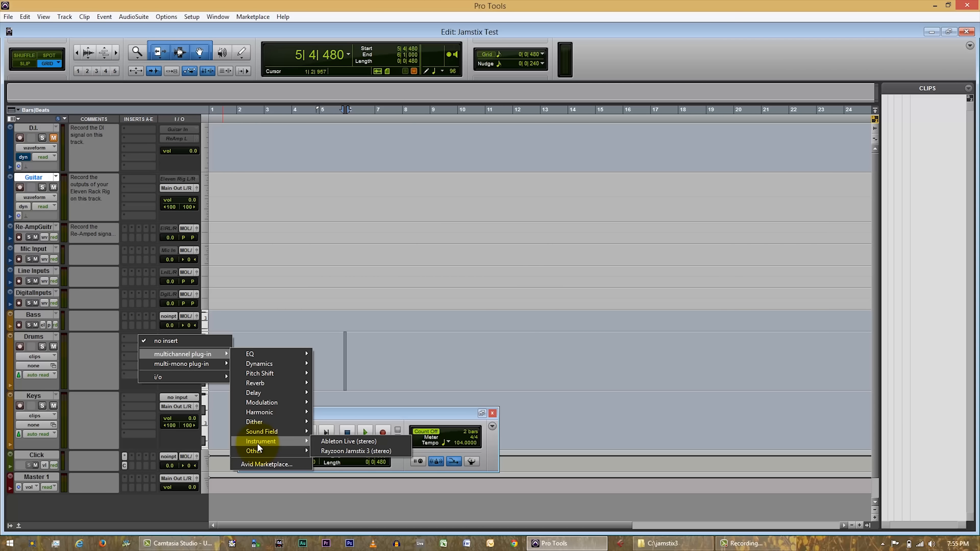
pyautogui.click(336, 451)
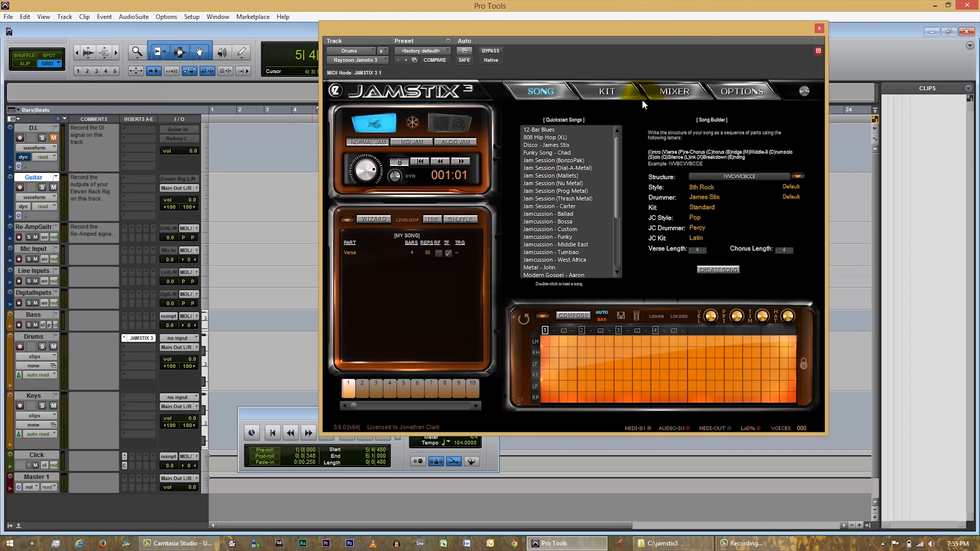
# In the Jamstix song wizard, set the song structure to IVVCVCBCCE
pyautogui.click(374, 219)
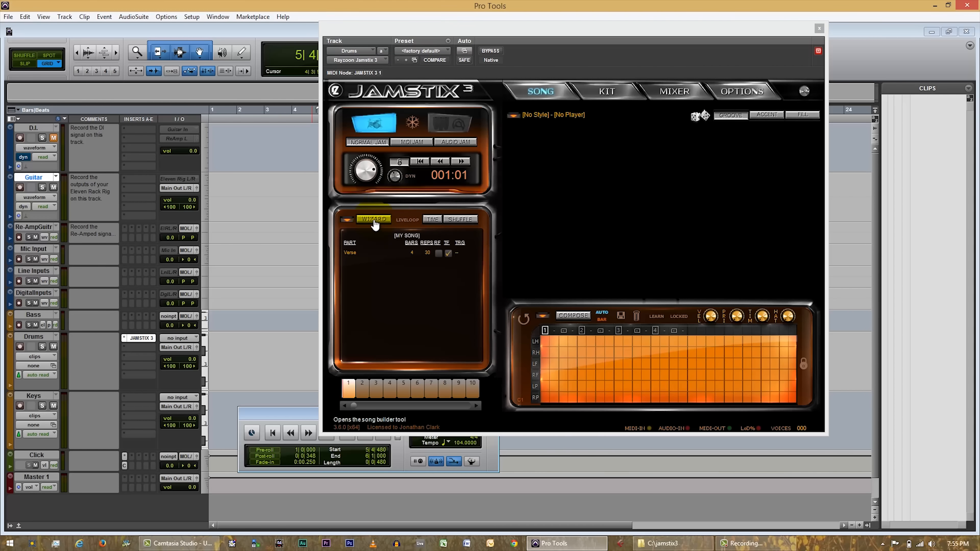
pyautogui.click(386, 218)
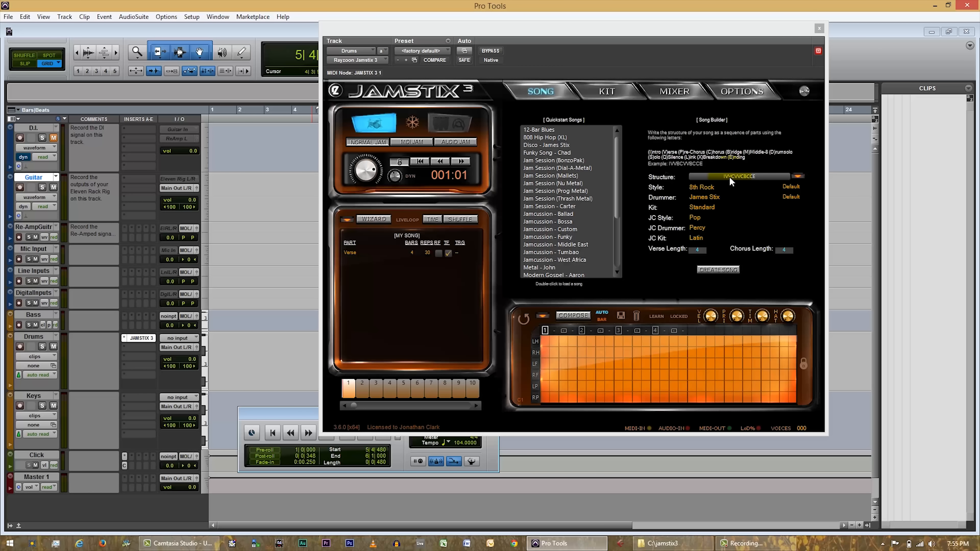
pyautogui.click(740, 176)
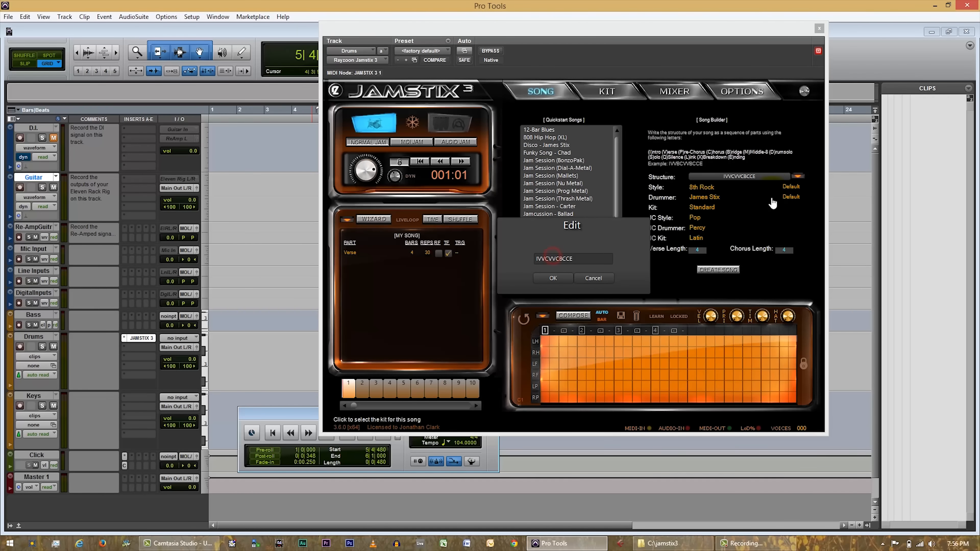
pyautogui.press('BackSpace')
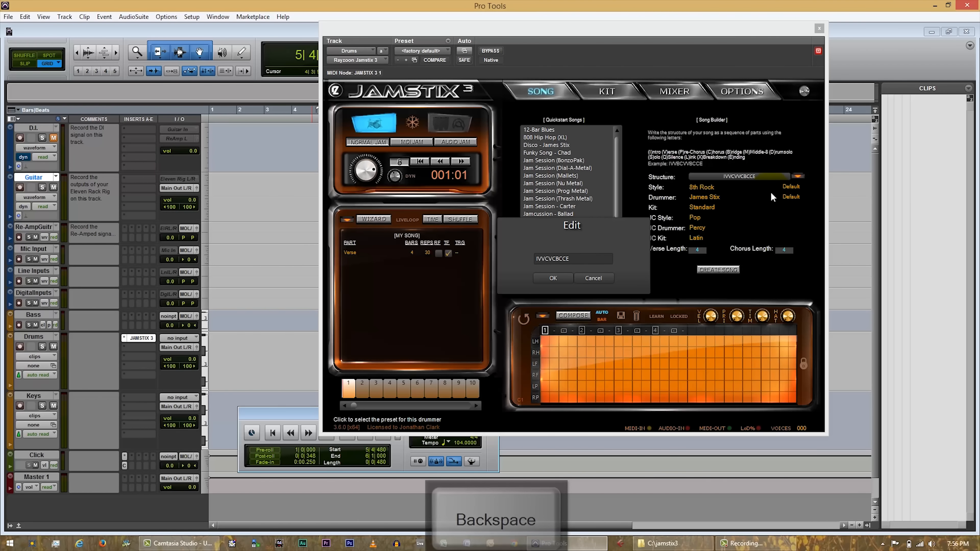
pyautogui.click(553, 278)
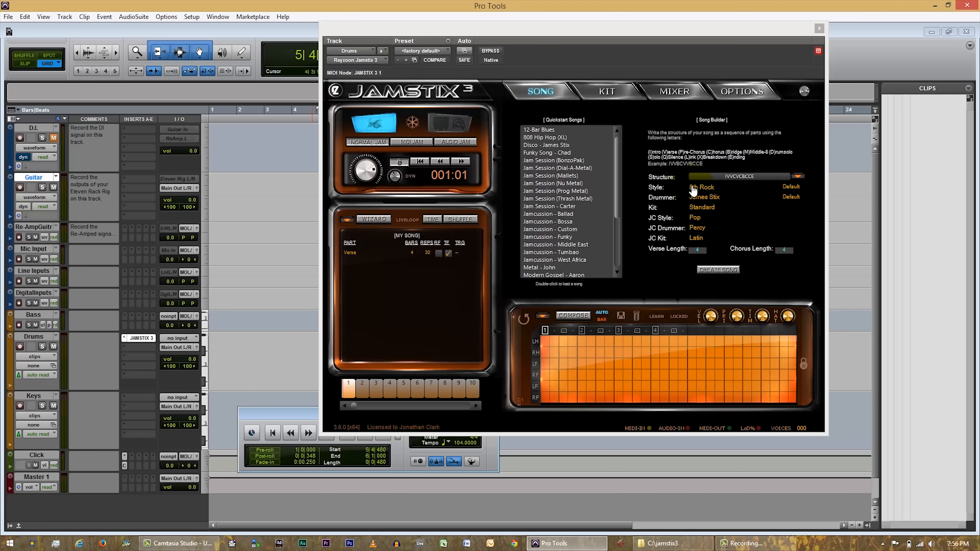
# Load the Heavy Snares rock style and the drummer Phil into the song builder
pyautogui.click(700, 190)
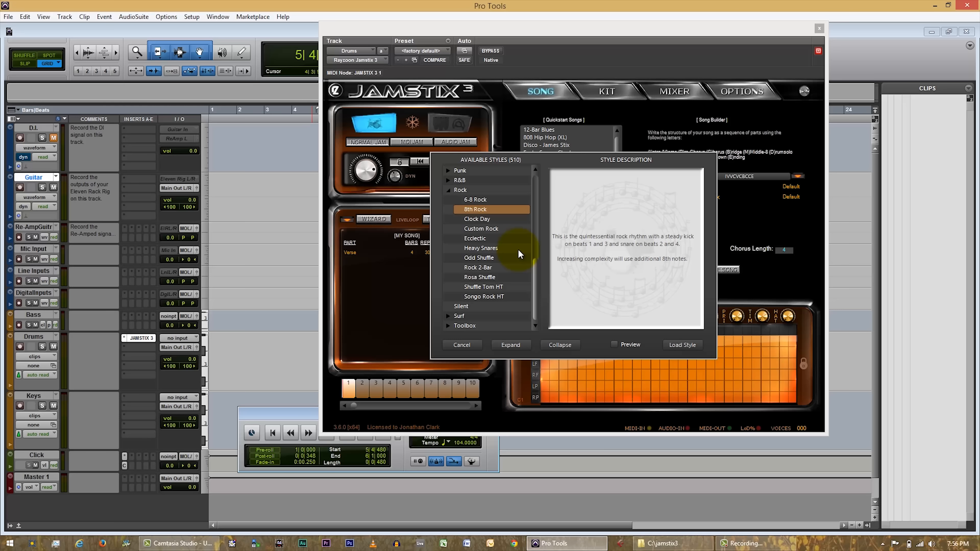
pyautogui.click(482, 249)
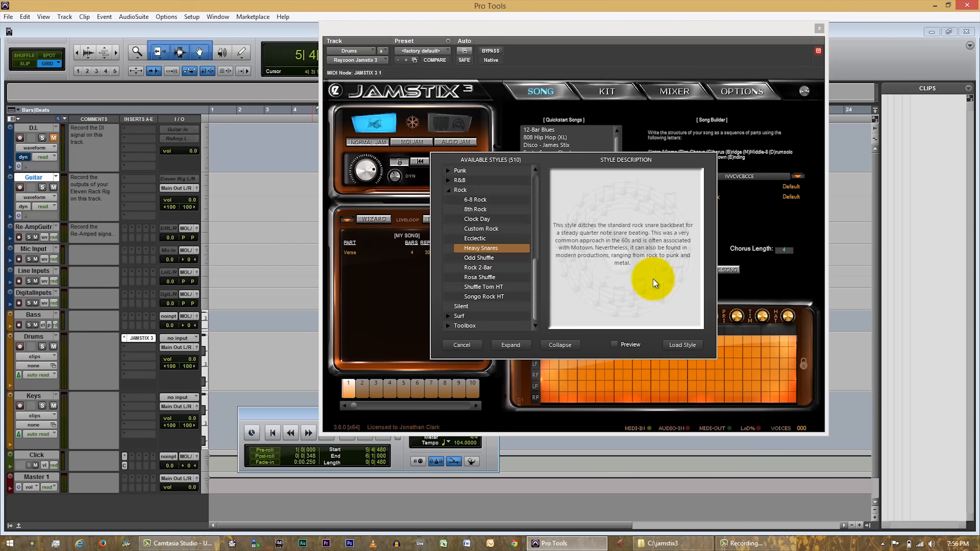
pyautogui.click(681, 345)
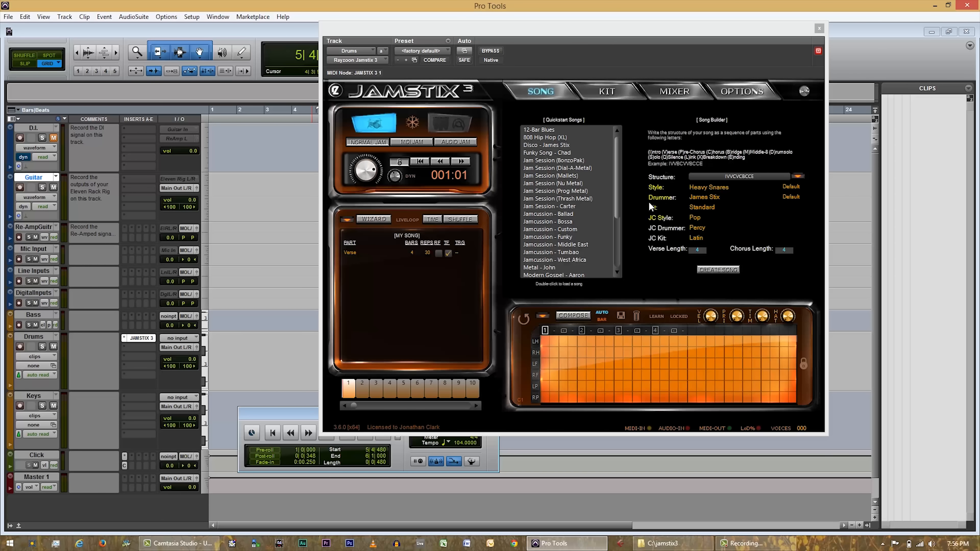
pyautogui.click(708, 198)
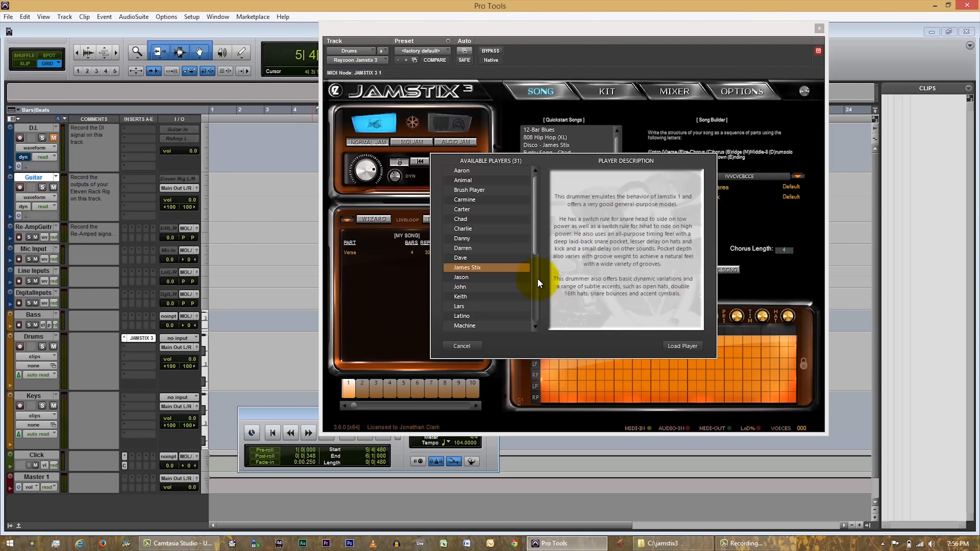
pyautogui.moveTo(536, 242); pyautogui.dragTo(539, 296)
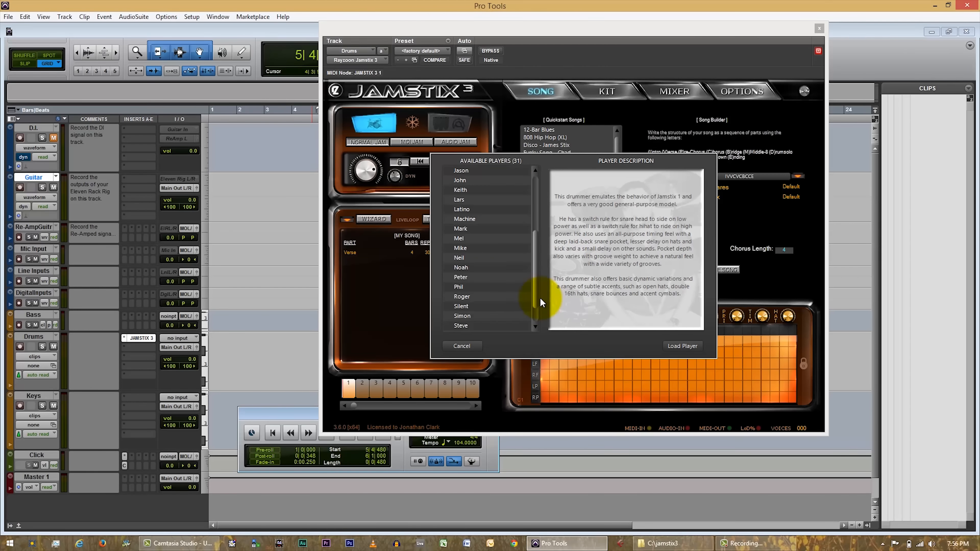
pyautogui.click(458, 282)
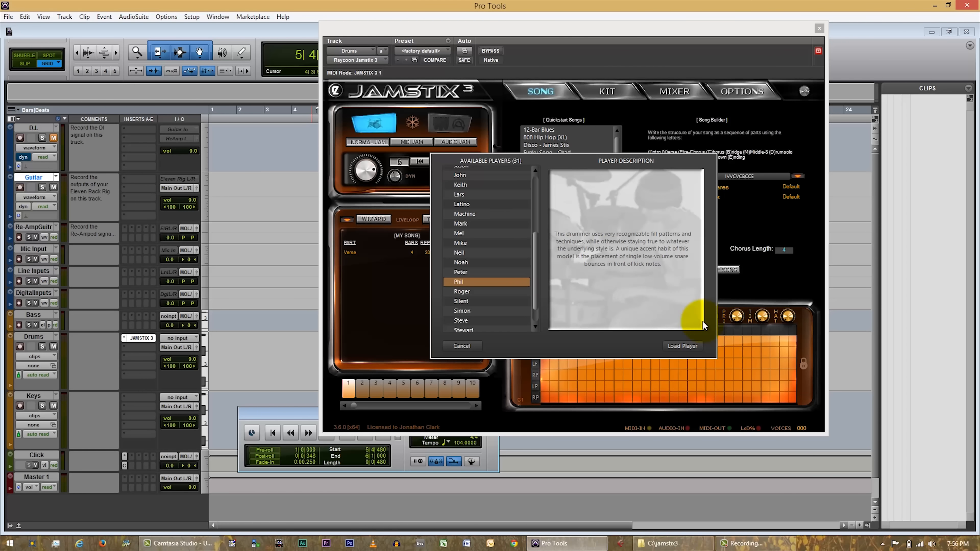
pyautogui.click(682, 346)
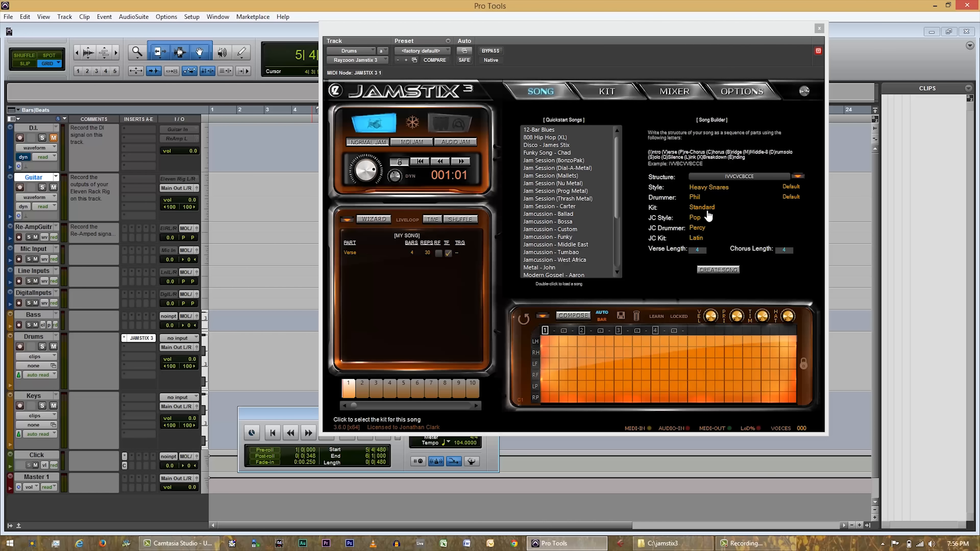
# Browse the available kits while keeping the Standard kit, and create the song from the song builder settings
pyautogui.click(701, 208)
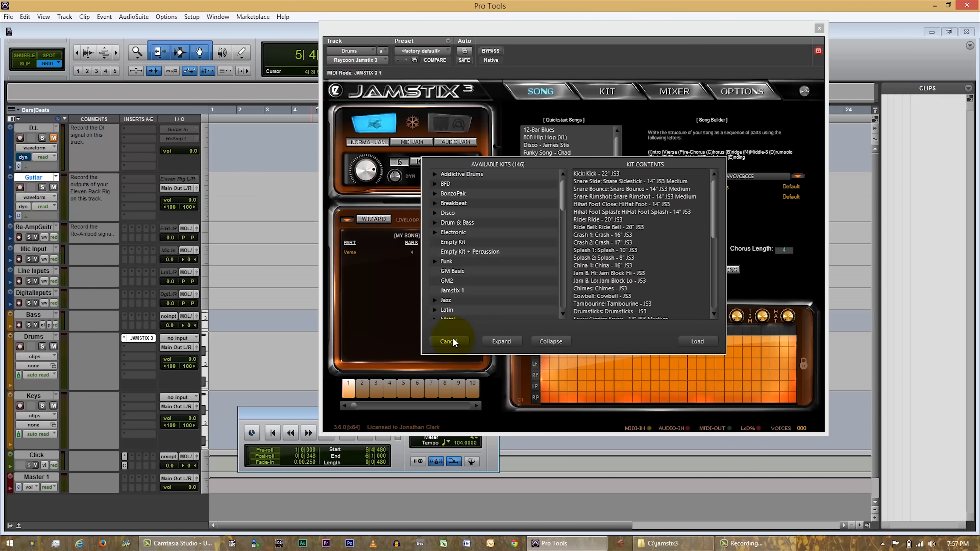
pyautogui.click(463, 341)
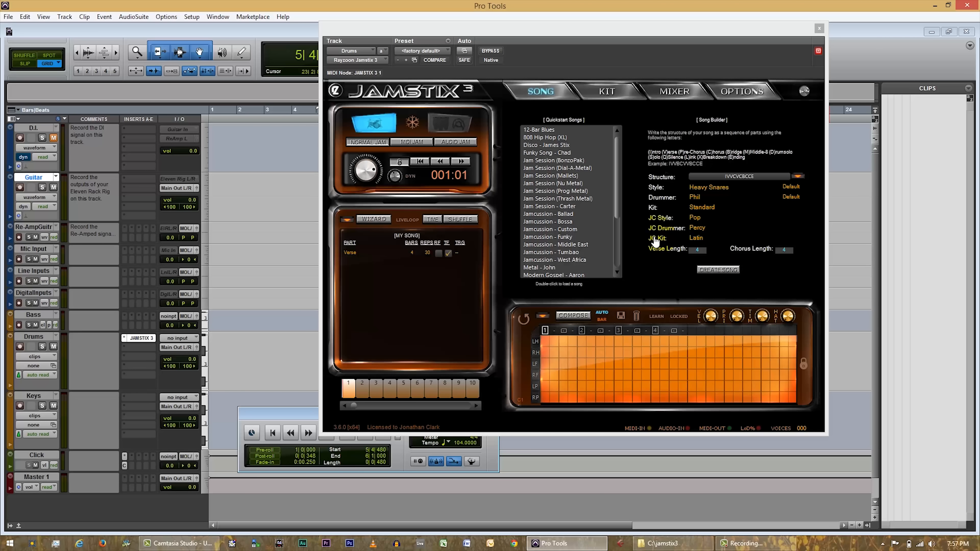
pyautogui.click(718, 270)
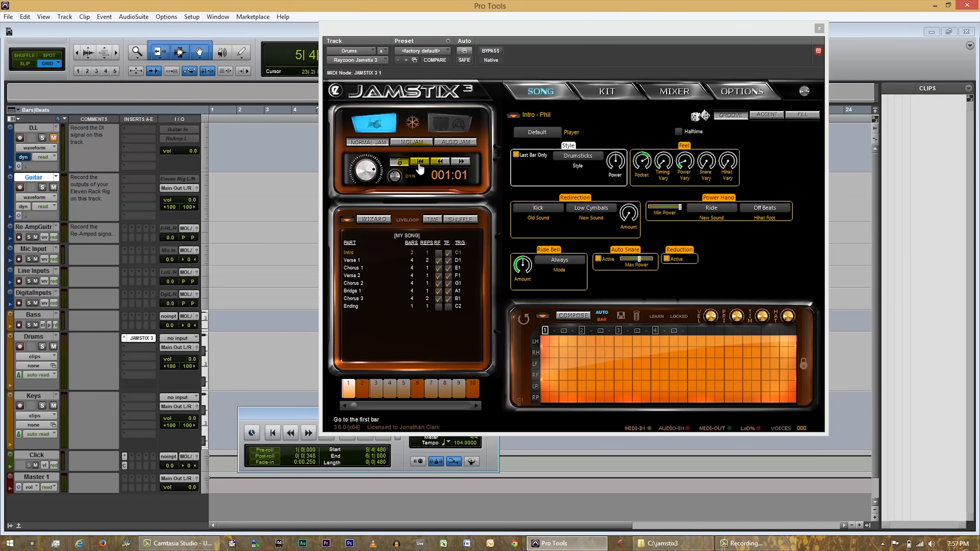
pyautogui.click(451, 328)
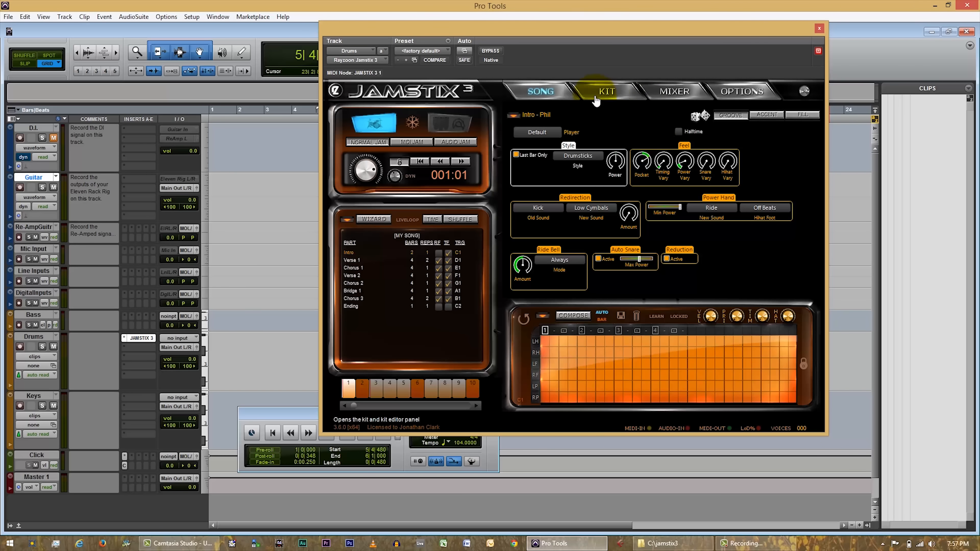
# Play the created song from its intro to hear the Jamstix drums, jump to Chorus 1 and stop playback
pyautogui.click(606, 95)
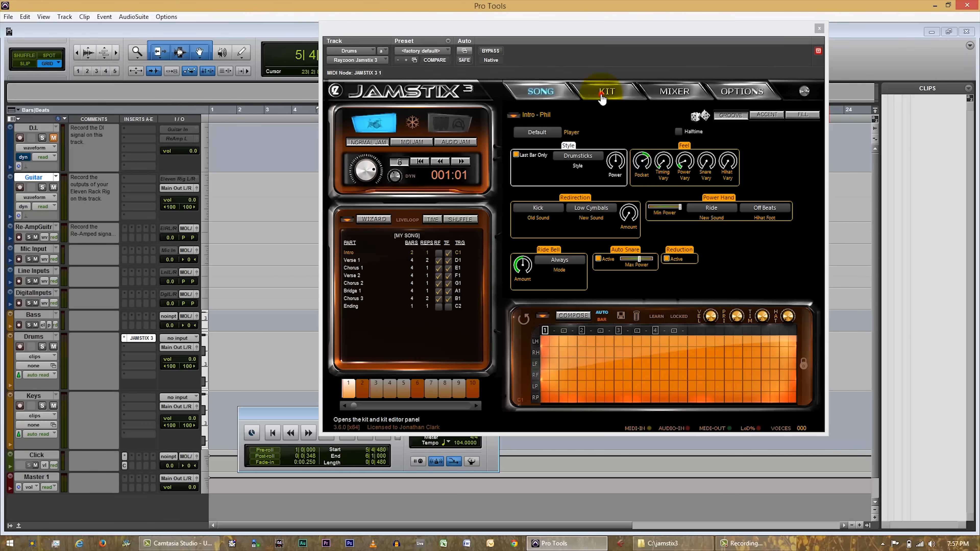
pyautogui.click(539, 92)
pyautogui.press('space')
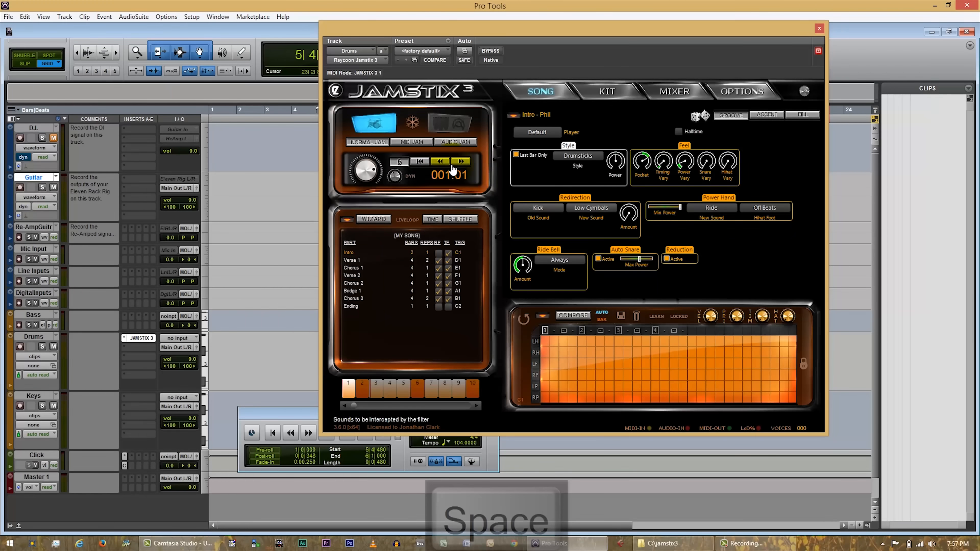
pyautogui.click(343, 31)
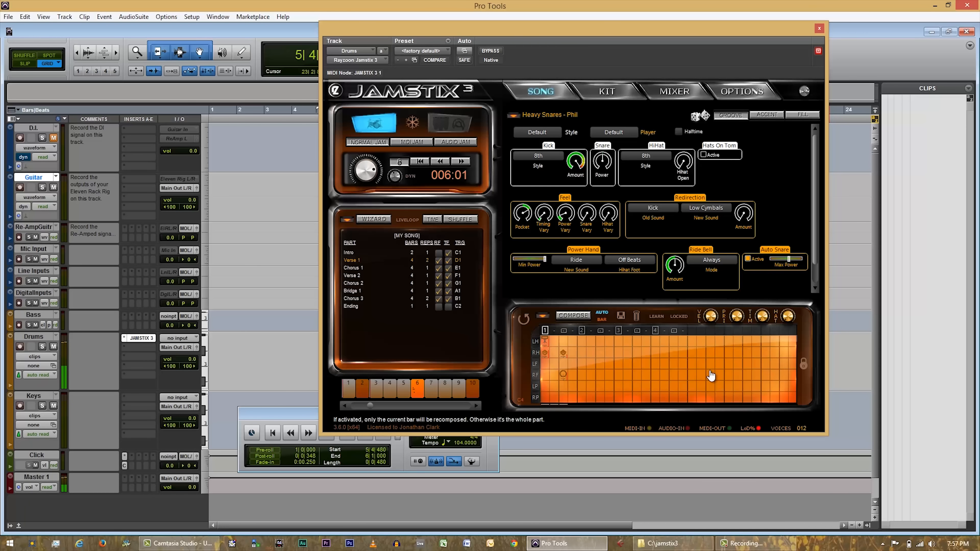
pyautogui.click(350, 269)
pyautogui.press('space')
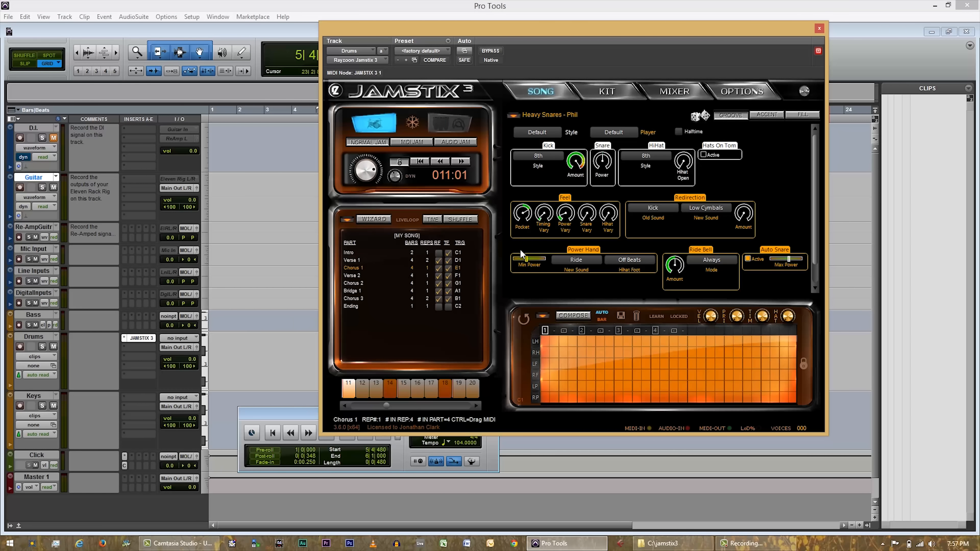
# Quit Pro Tools without saving the Jamstix Test document and launch Ableton Live
pyautogui.click(819, 28)
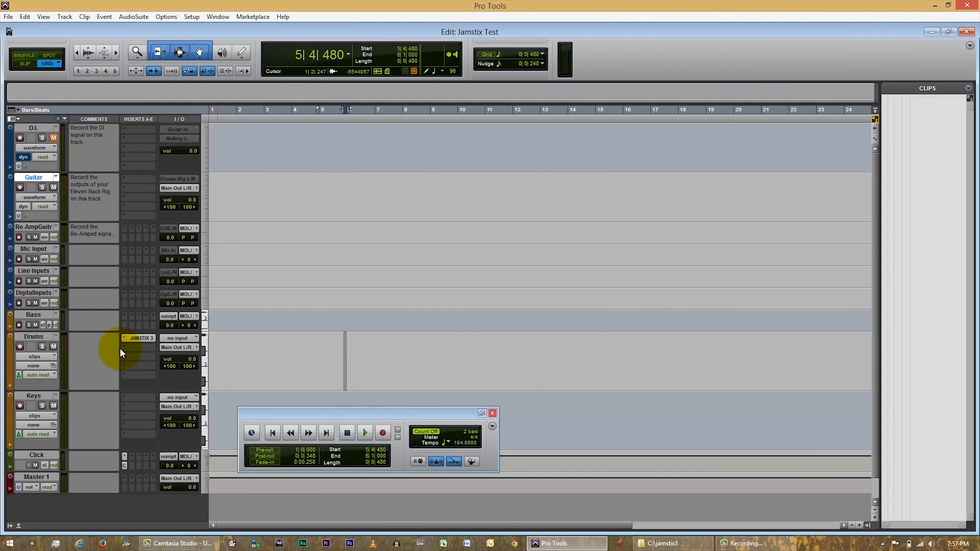
pyautogui.click(965, 5)
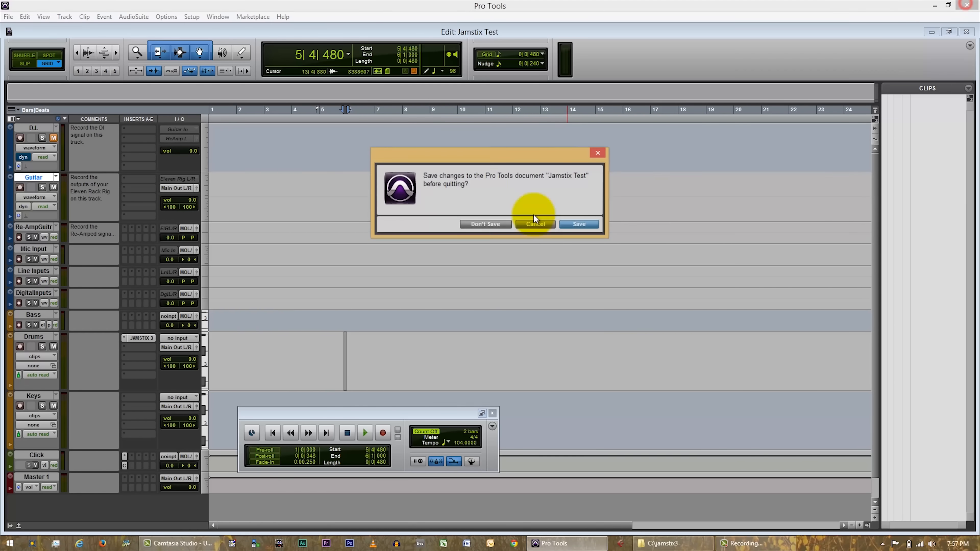
pyautogui.click(503, 224)
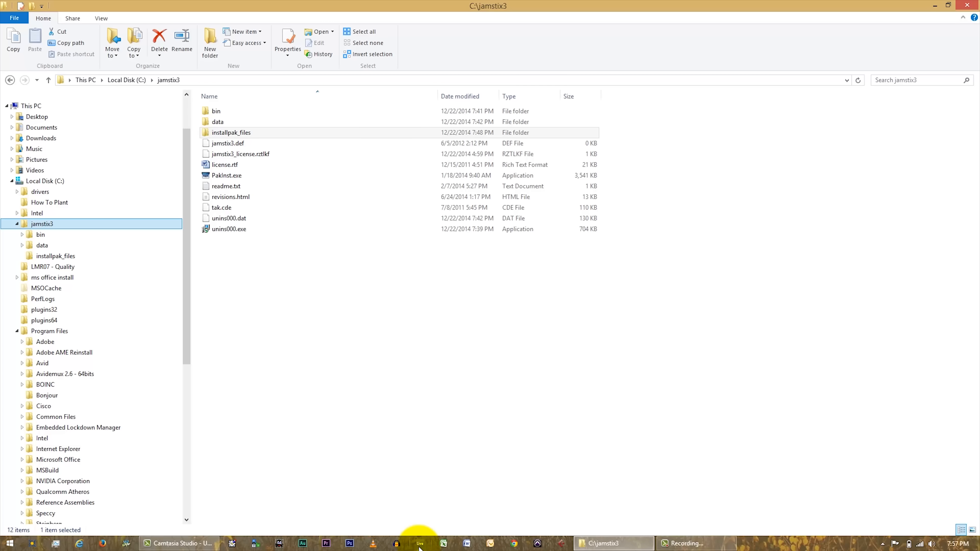
pyautogui.click(420, 545)
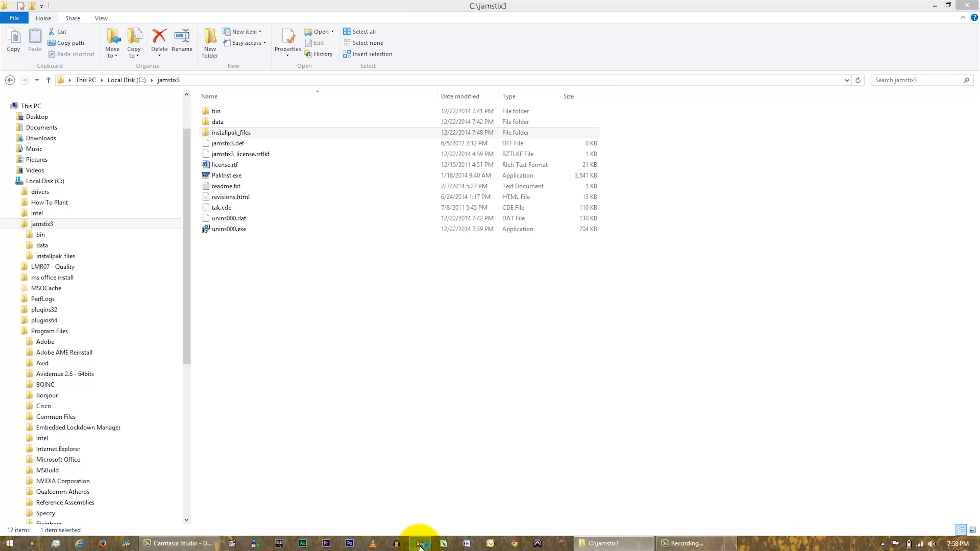